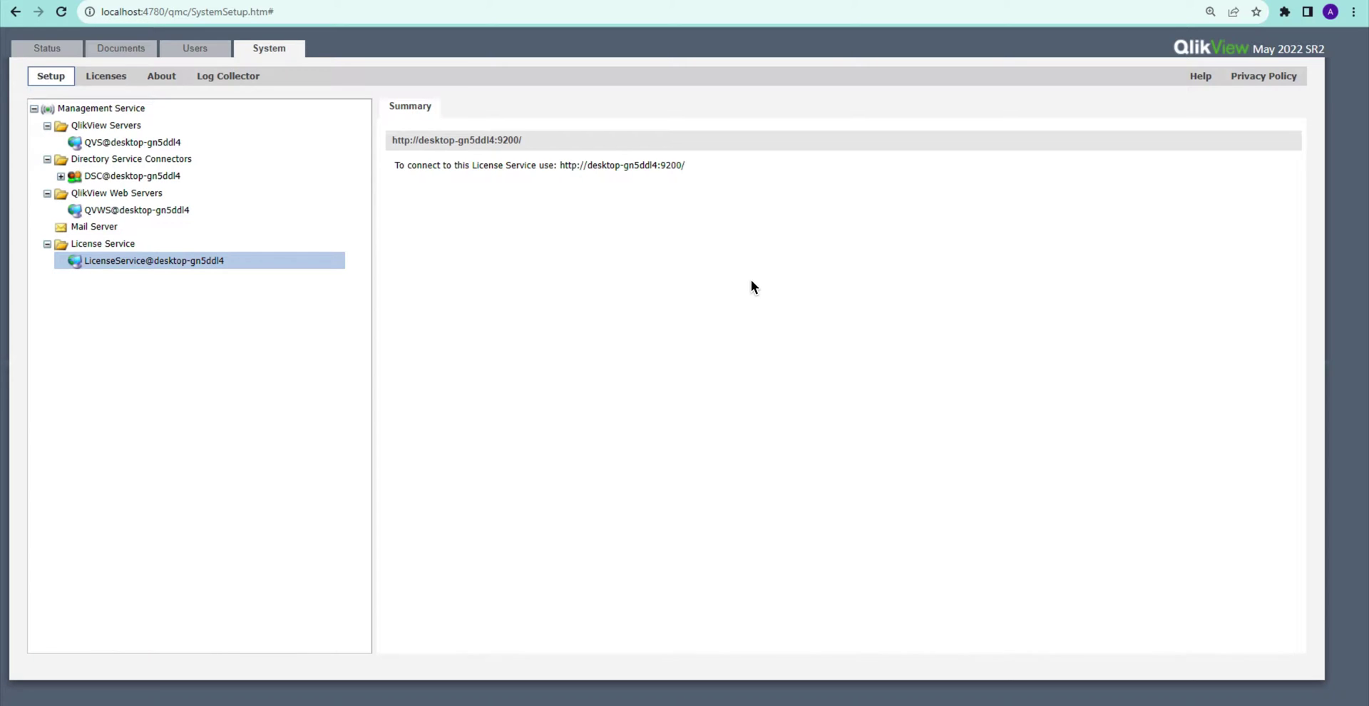
Review the folder settings of the QVS server, highlighting the root folder path.
left_click(132, 143)
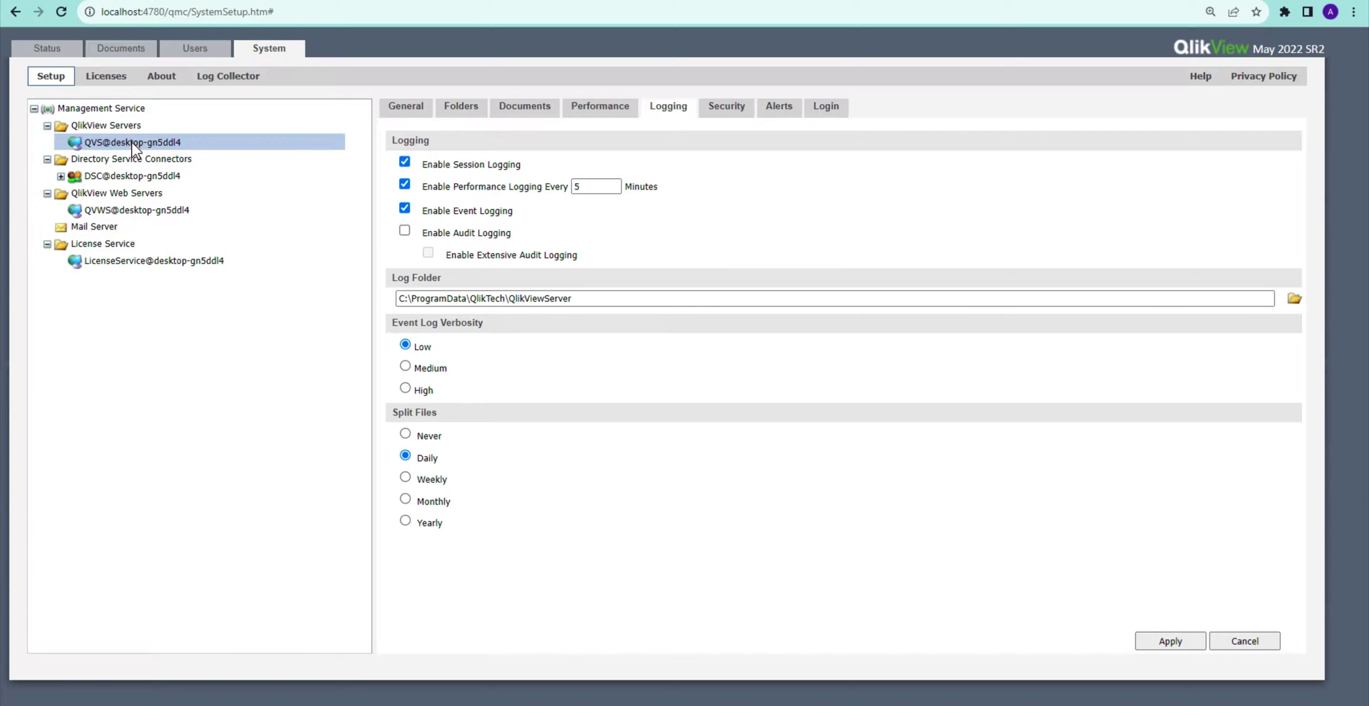
left_click(458, 112)
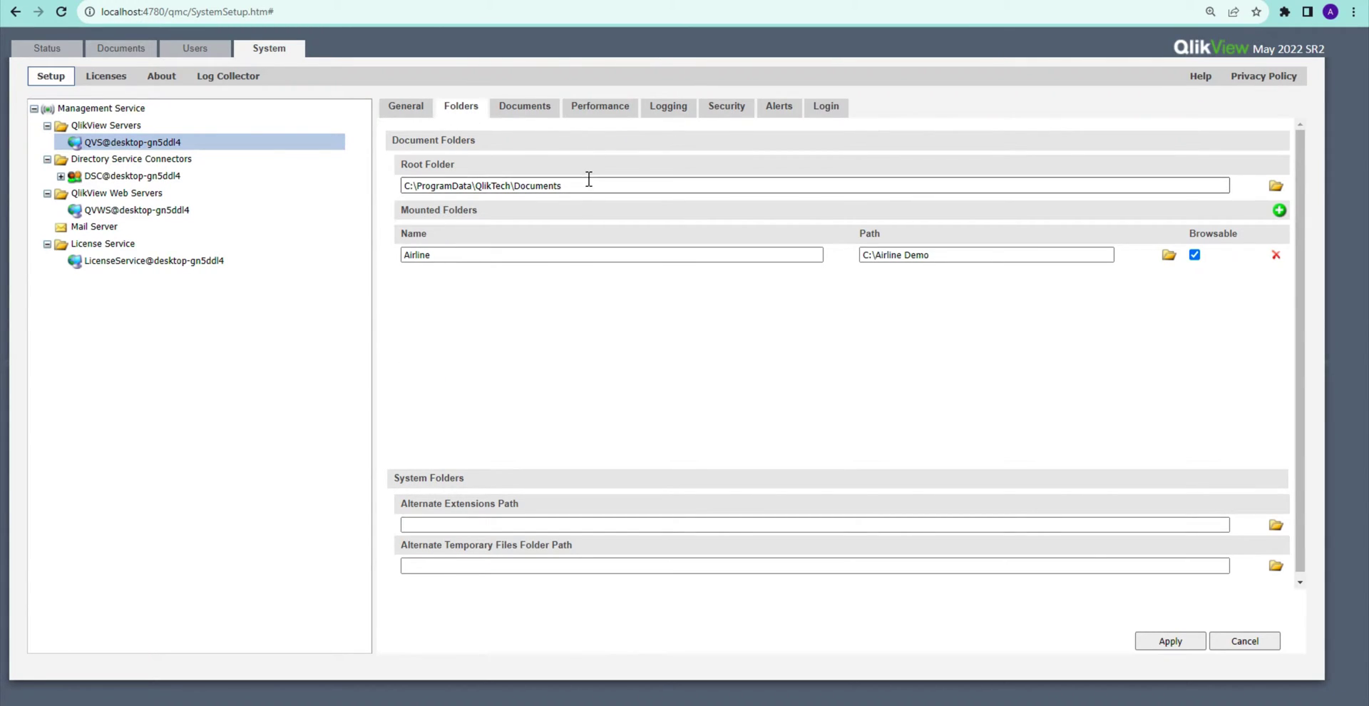
left_click(564, 184)
left_click_drag(565, 185, 401, 184)
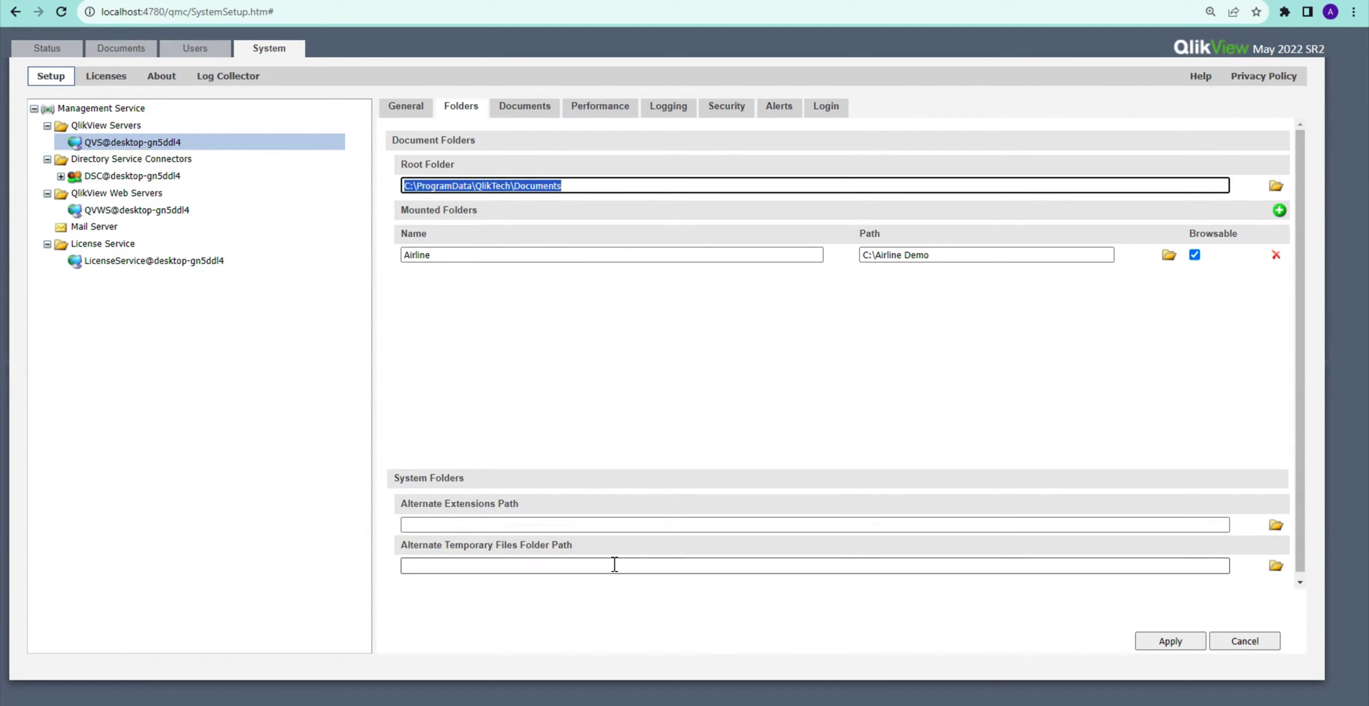
Review the server's document settings, highlighting the option that allows only one copy of a document in memory.
left_click(523, 109)
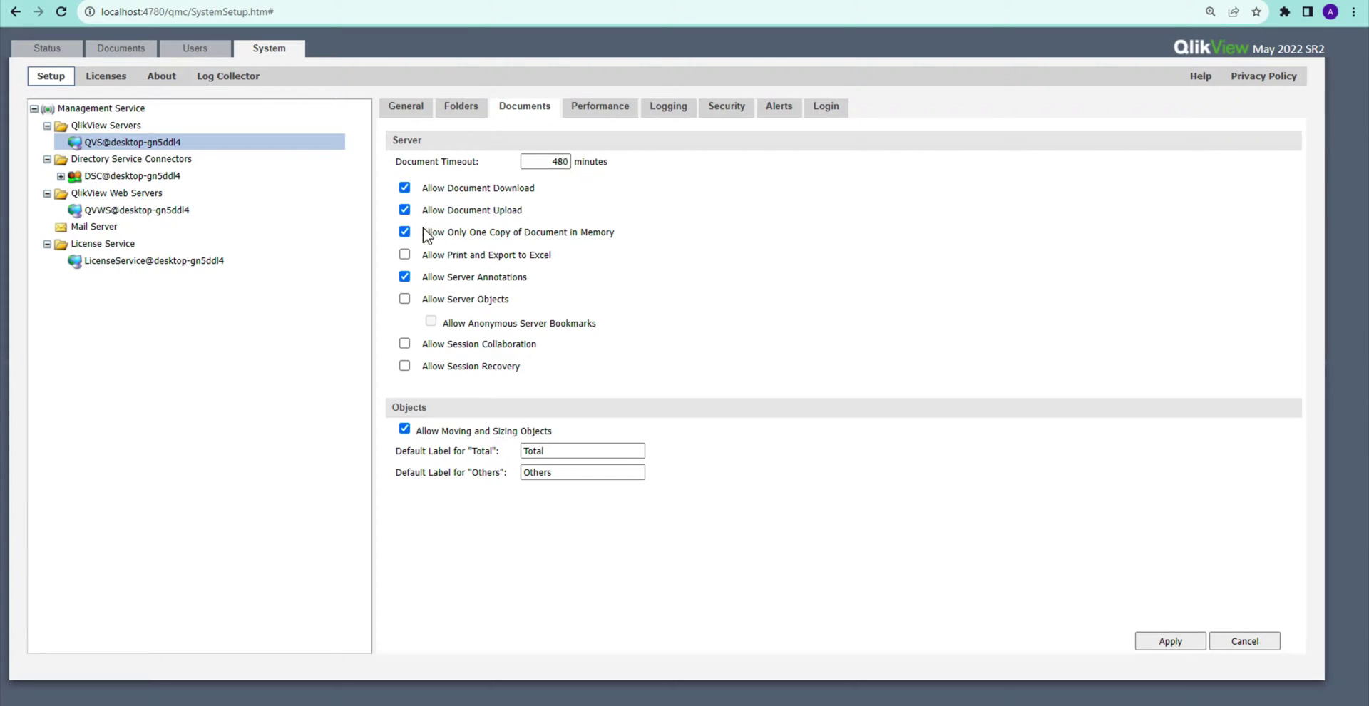
left_click_drag(422, 232, 615, 236)
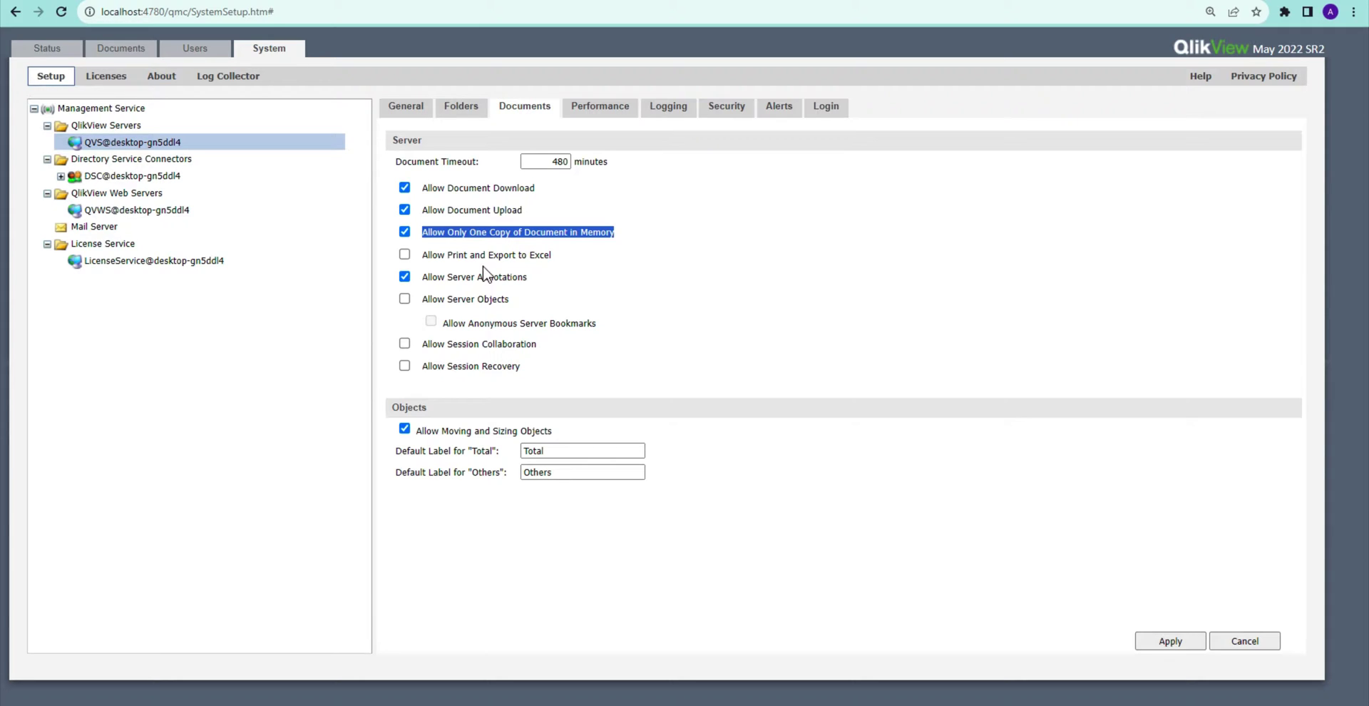
left_click(616, 285)
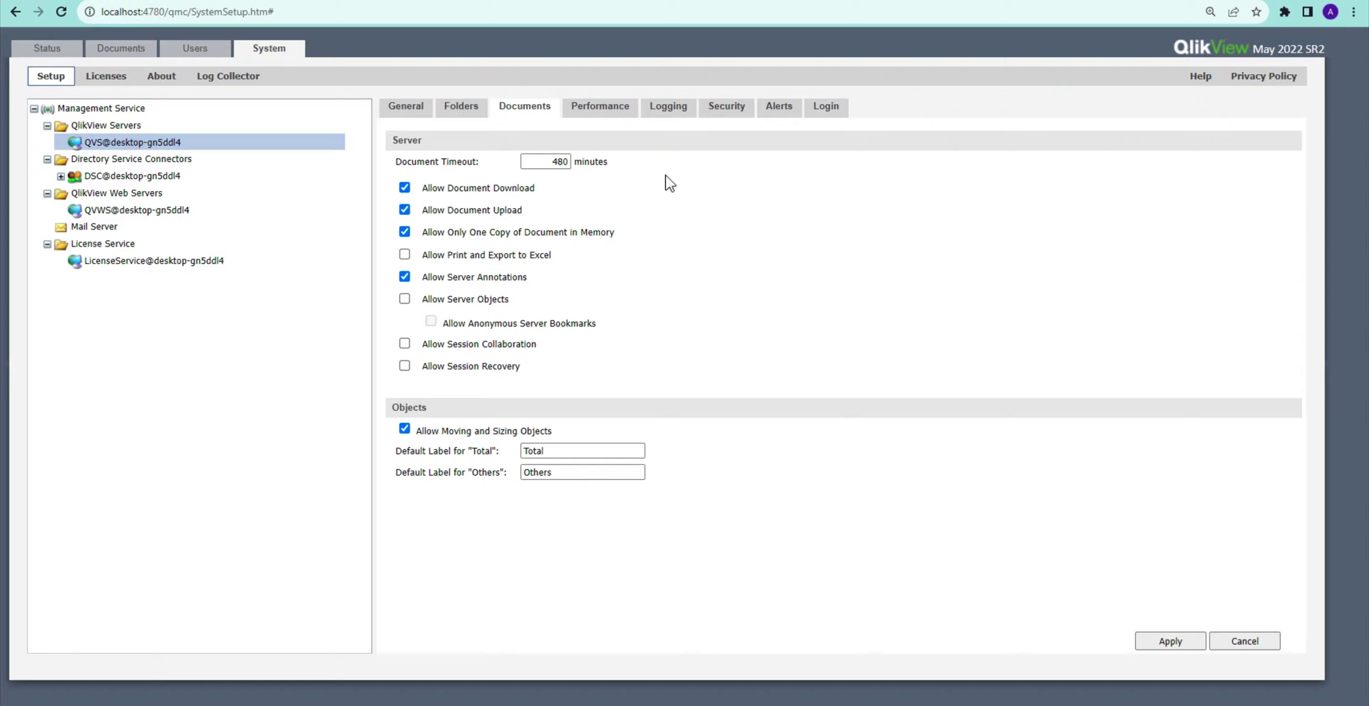
Review the server's performance settings, checking the low and high working set limits.
left_click(600, 111)
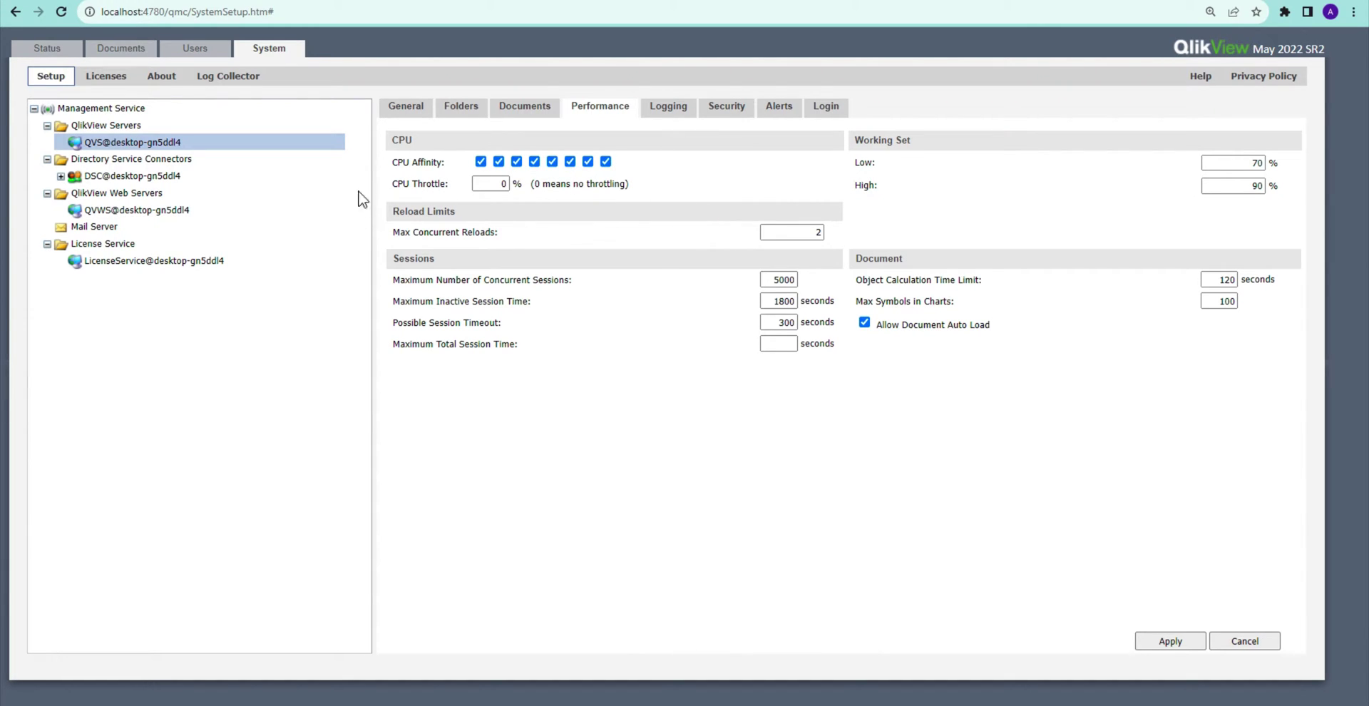
left_click(1235, 163)
double_click(1268, 163)
double_click(1271, 186)
Check the server's limit on maximum concurrent reloads.
left_click(819, 231)
double_click(819, 231)
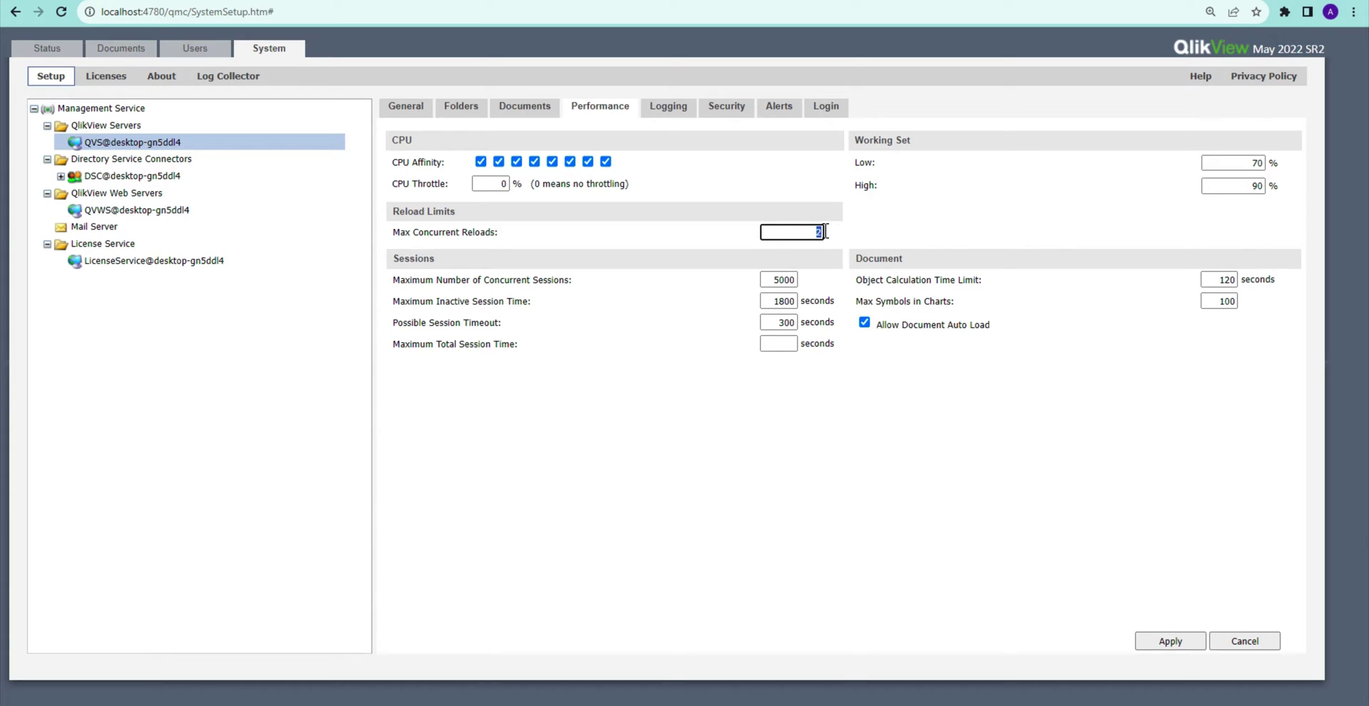
left_click(578, 426)
double_click(812, 232)
Check the maximum inactive session time, the high working set limit and the possible session timeout.
double_click(791, 300)
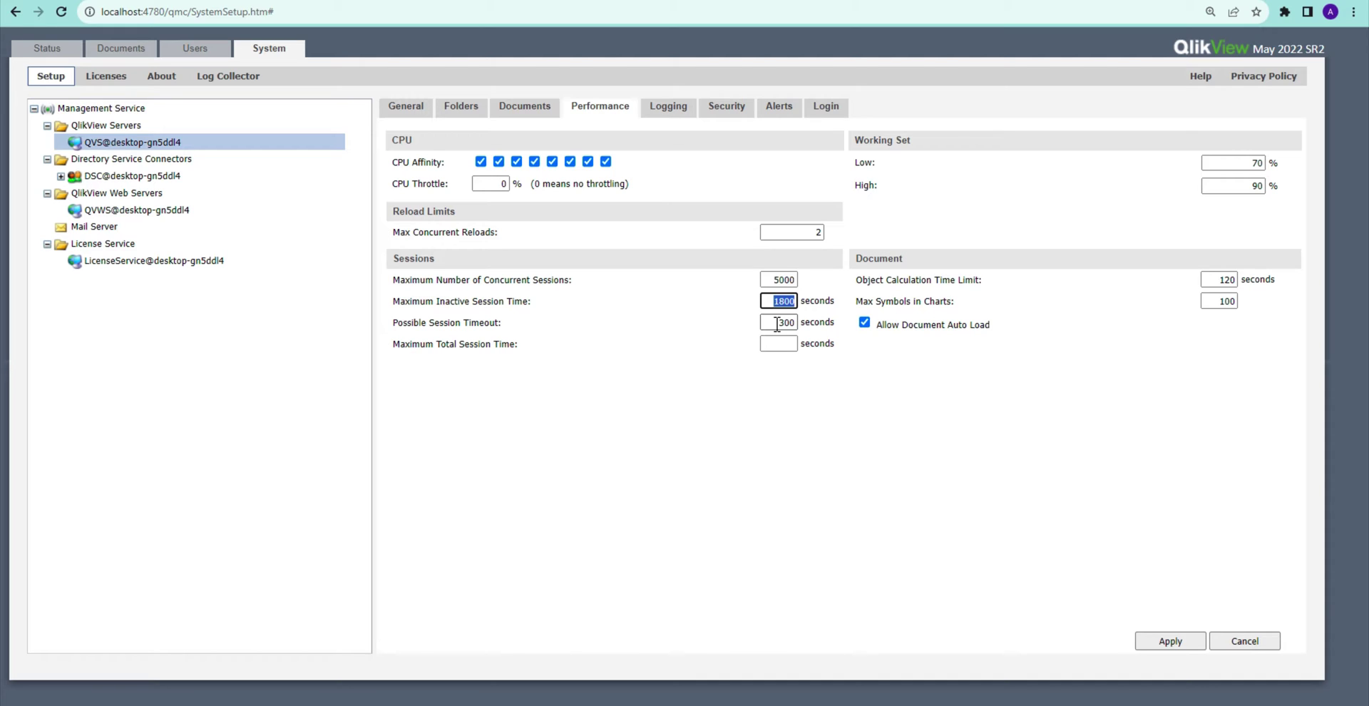
left_click(1261, 186)
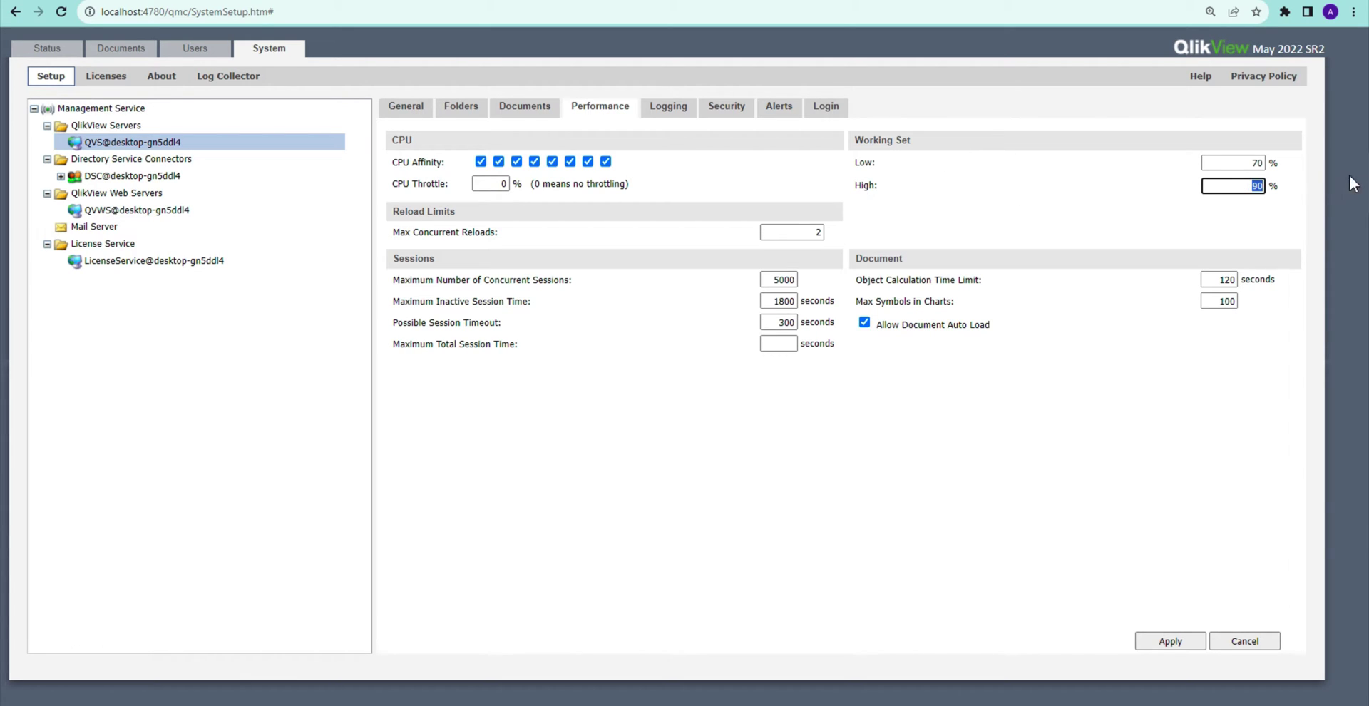
left_click_drag(780, 324, 807, 319)
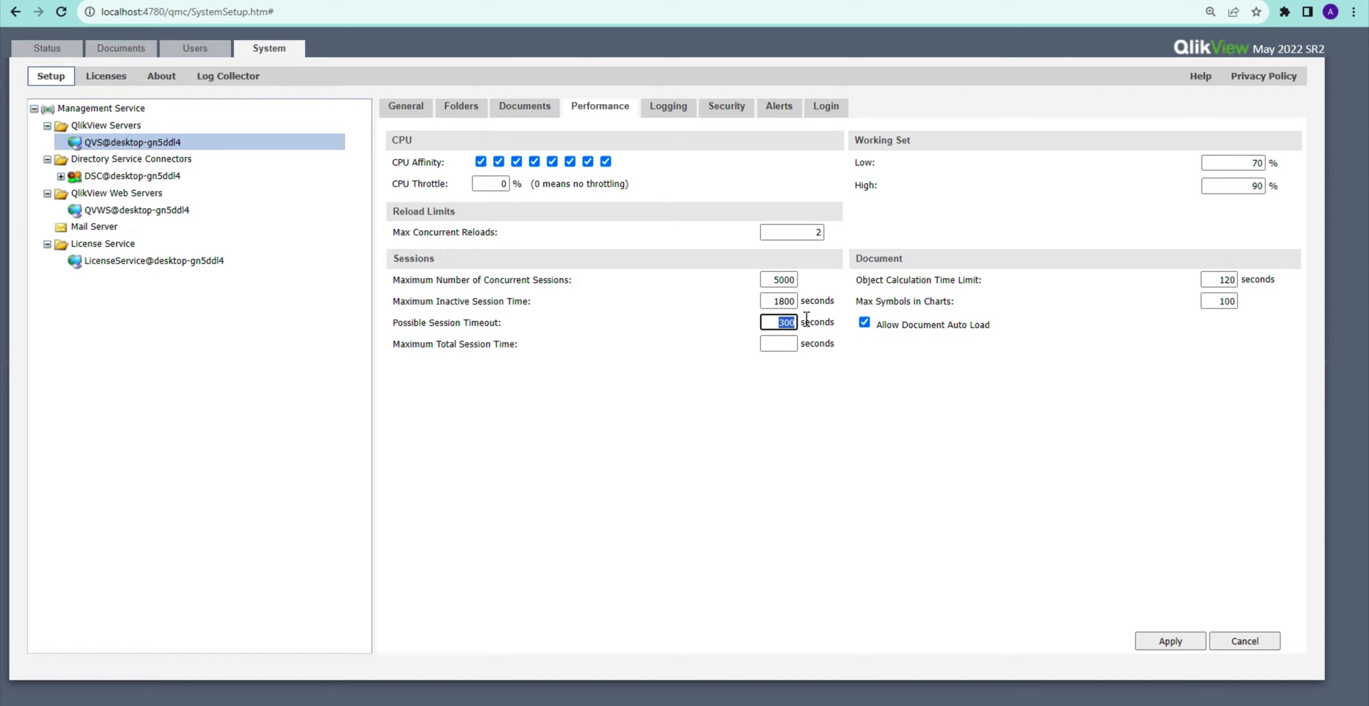
Try a maximum total session time of 3600 seconds and clear the value again.
left_click(784, 346)
type("3600")
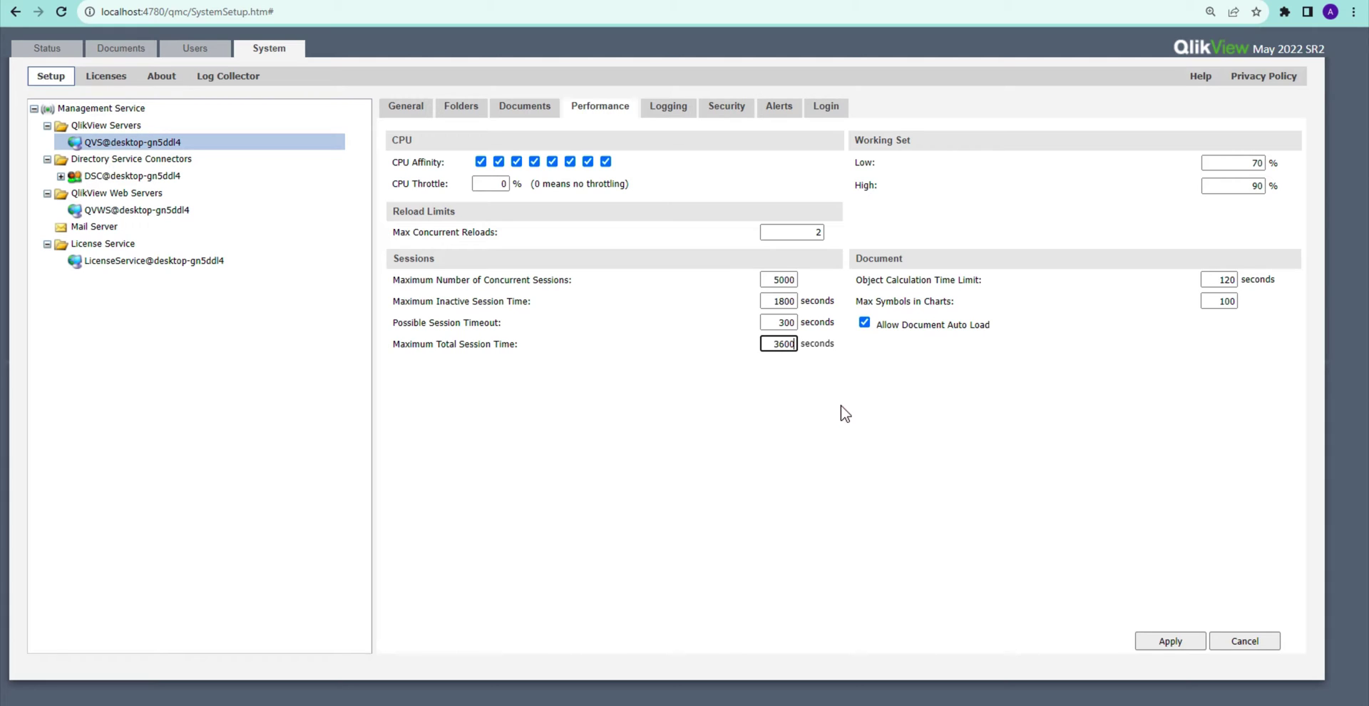
key("BackSpace")
key("BackSpace")
key("BackSpace")
key("BackSpace")
left_click(845, 413)
left_click(795, 343)
Check the object calculation time limit and the document auto load option in the performance settings.
left_click_drag(1210, 283, 1245, 284)
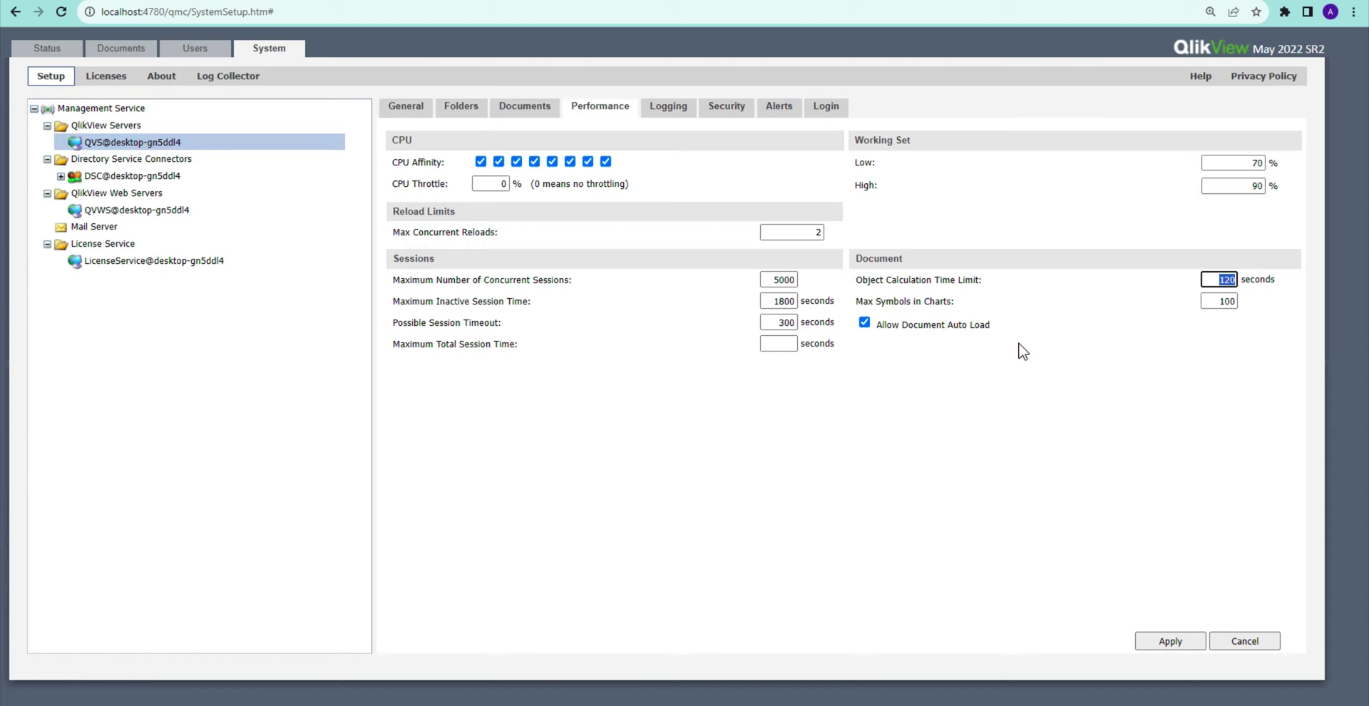
left_click(862, 325)
left_click(863, 325)
left_click(865, 325)
Review the server's logging and security settings, highlighting the NTFS and DMS authorization options.
left_click(676, 112)
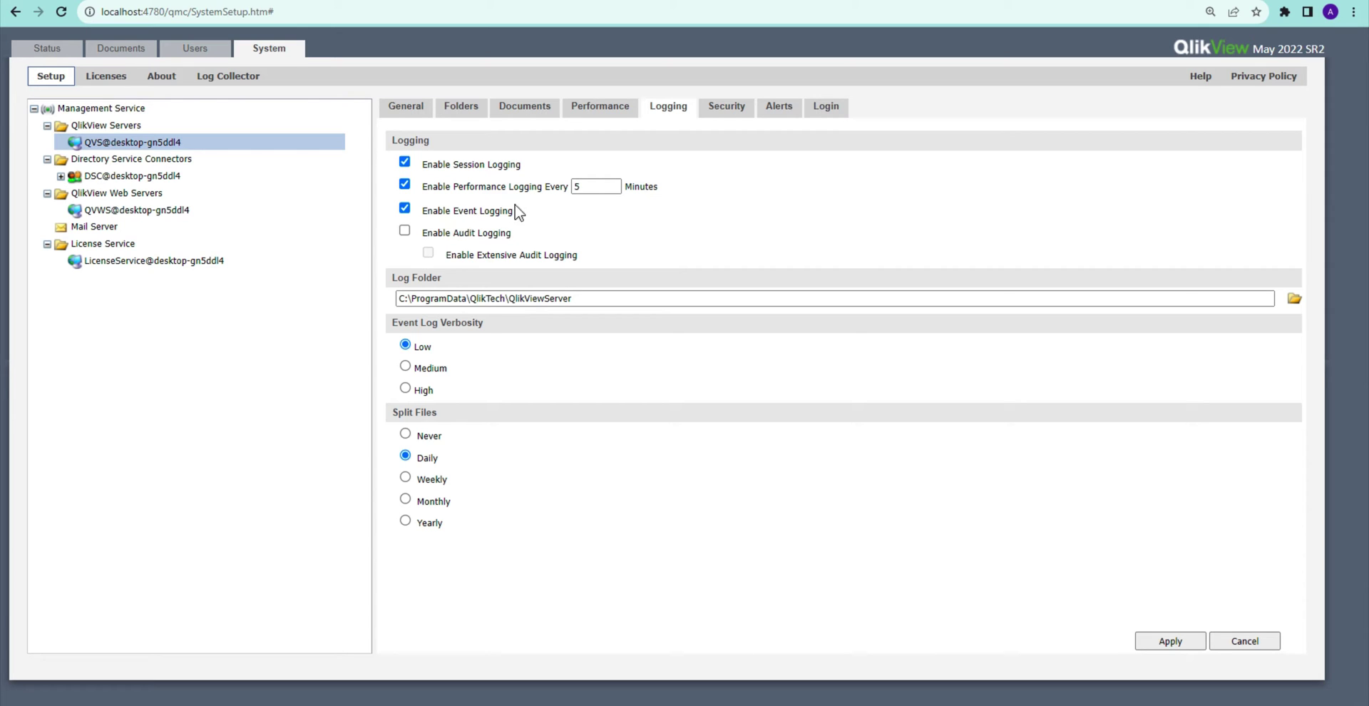
left_click(738, 113)
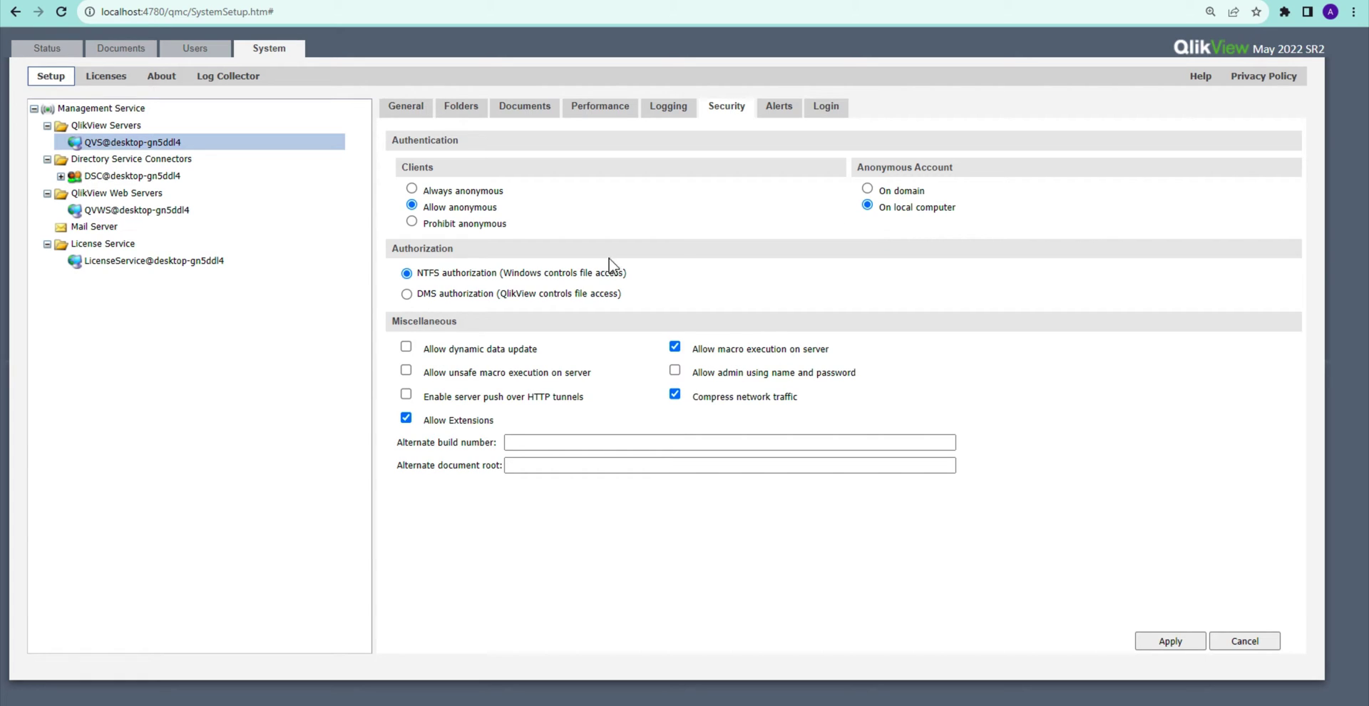
left_click(406, 294)
left_click_drag(418, 295, 640, 294)
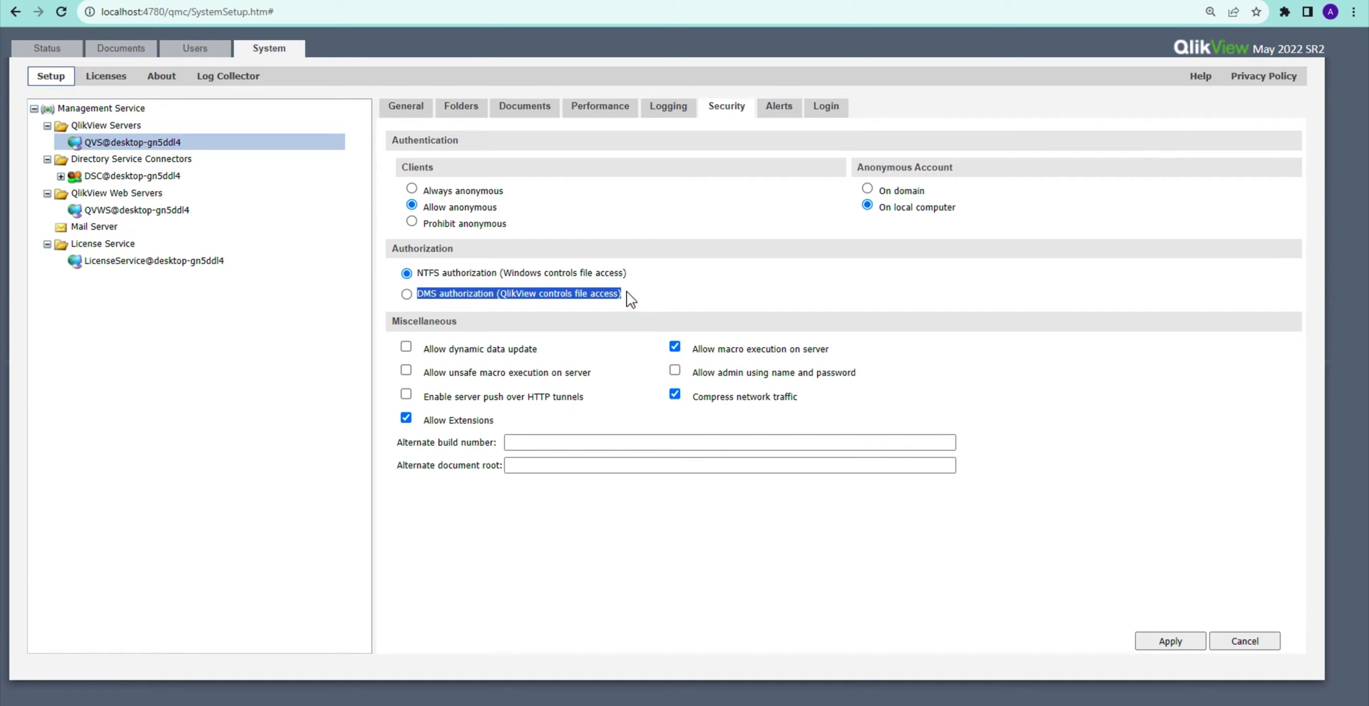
left_click_drag(420, 273, 734, 281)
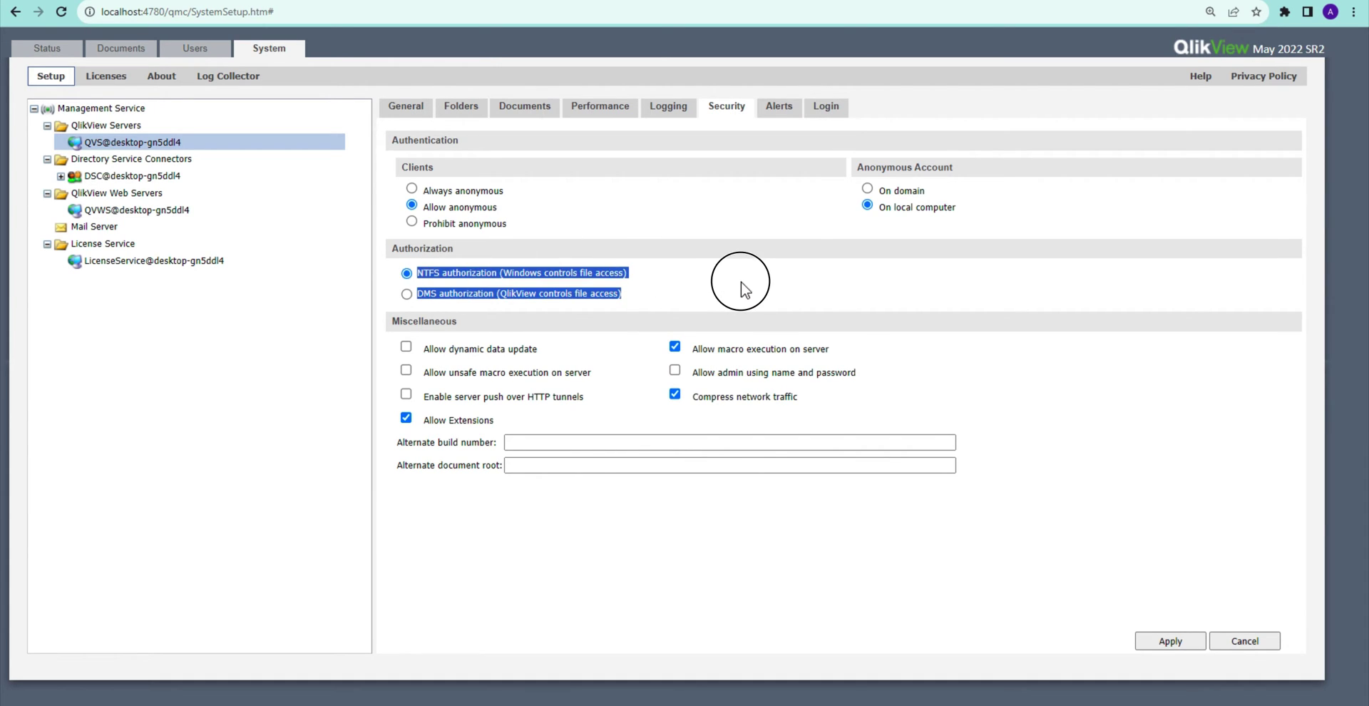
left_click(637, 268)
triple_click(637, 270)
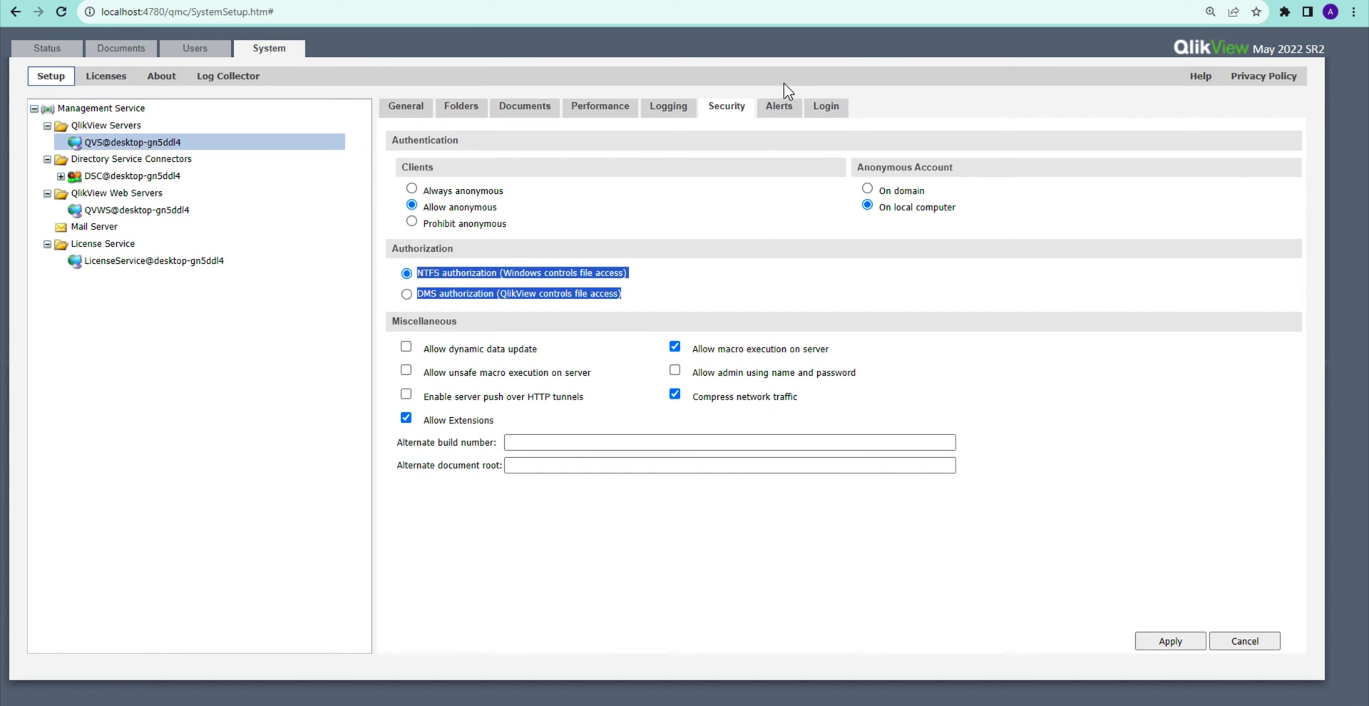
Try adding a blank alert address for failed reloads and check the mail server settings.
left_click(785, 113)
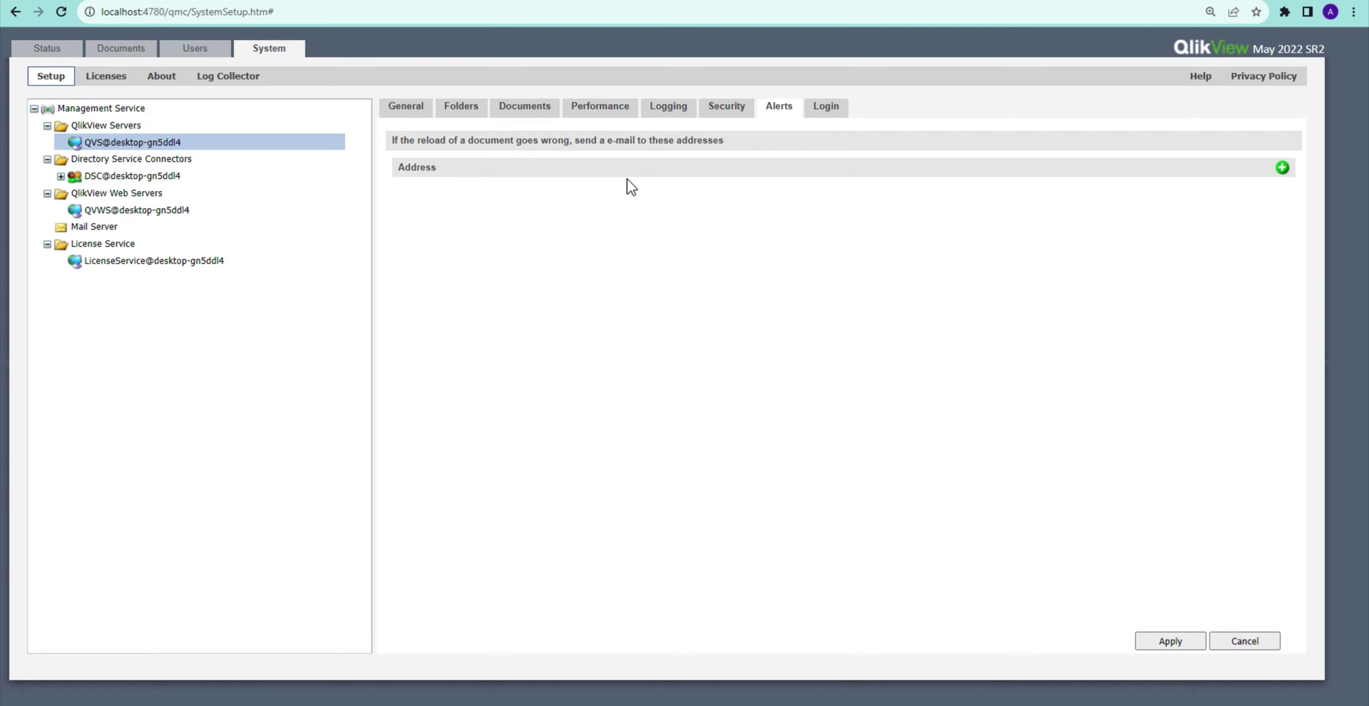
left_click(1282, 168)
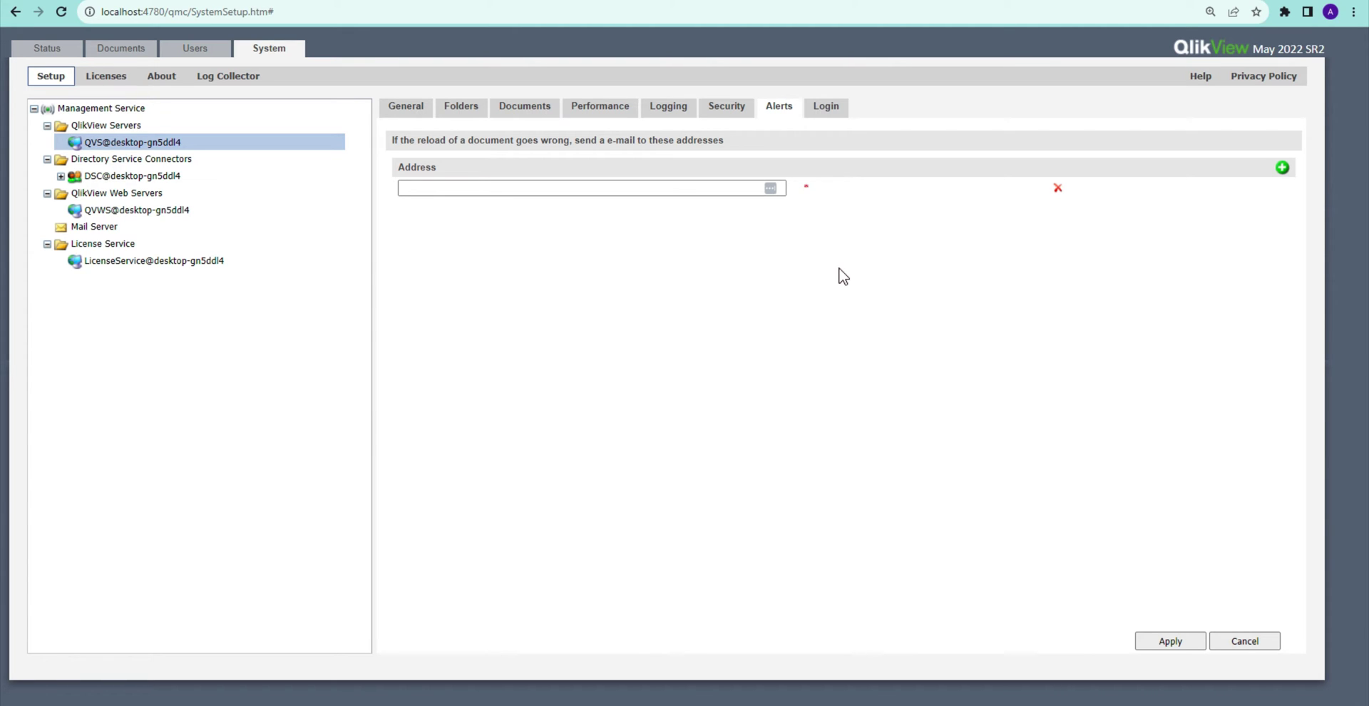
left_click(84, 227)
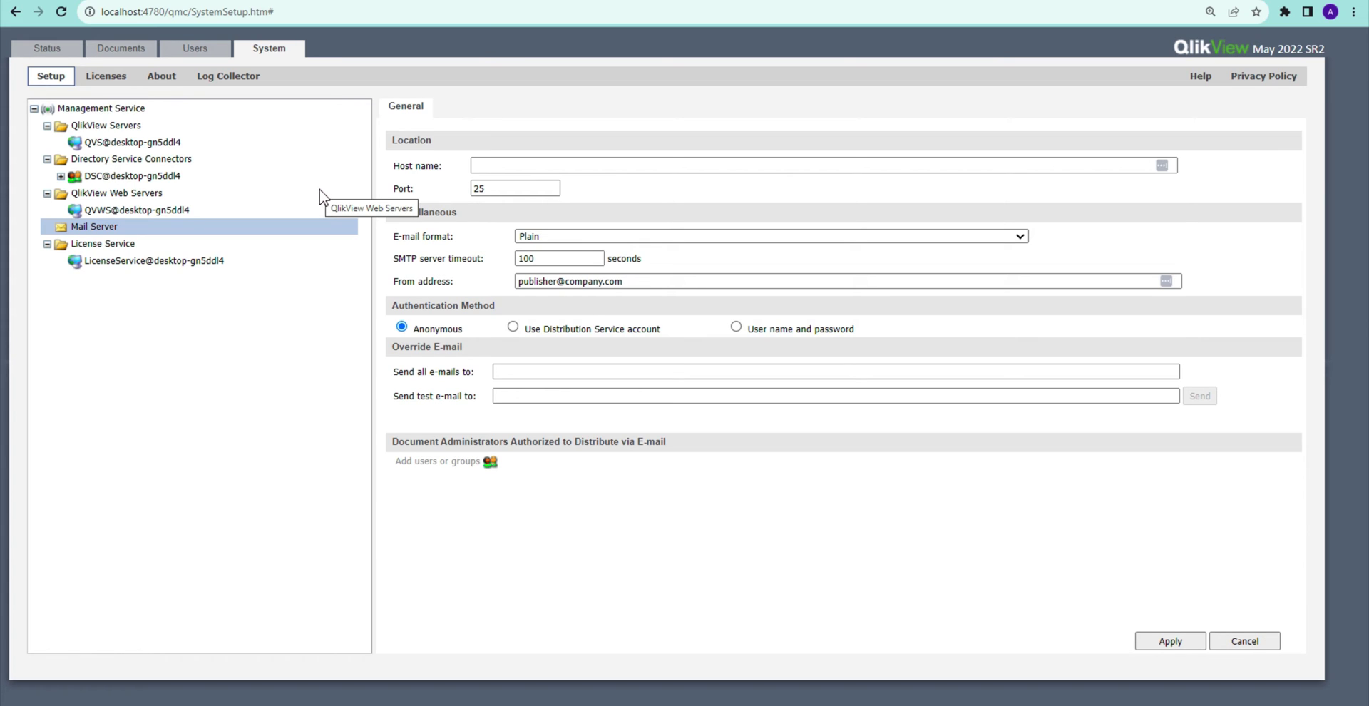
left_click(166, 144)
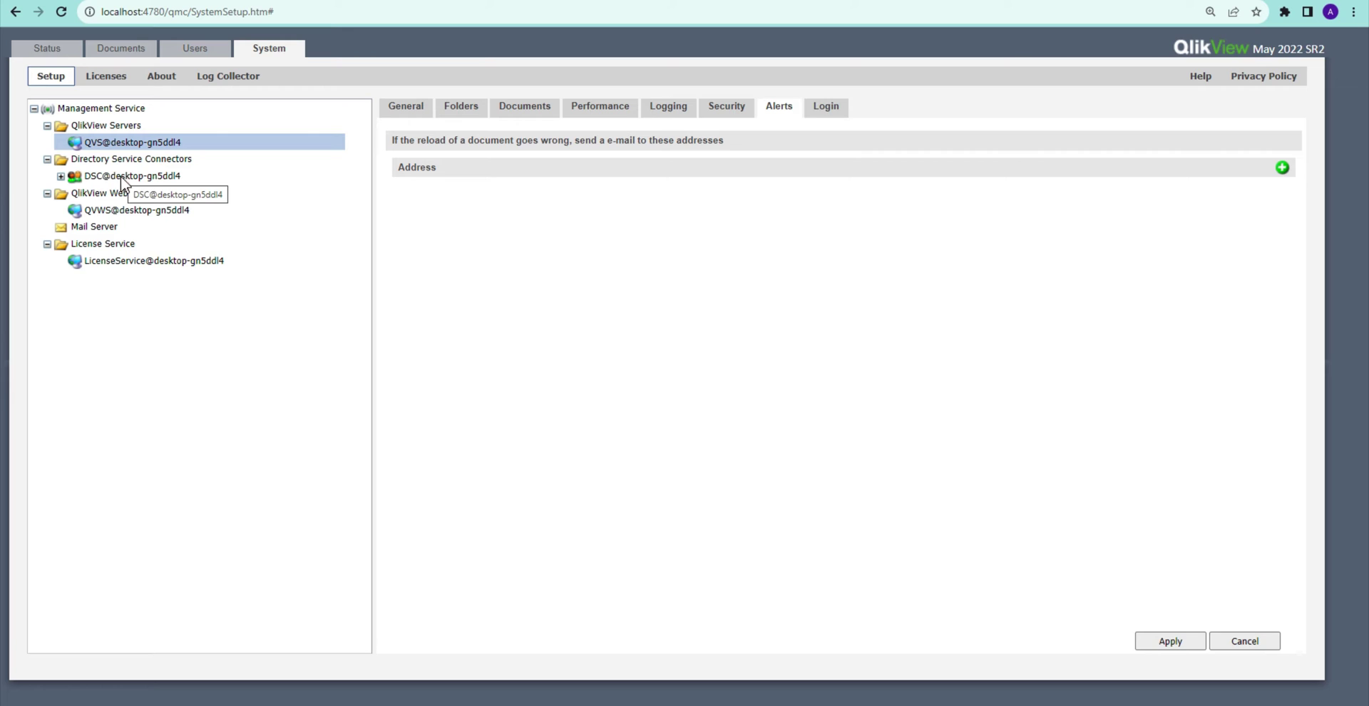
Expand the DSC directory service connector and try adding a blank Active Directory path entry.
left_click(60, 176)
left_click(142, 175)
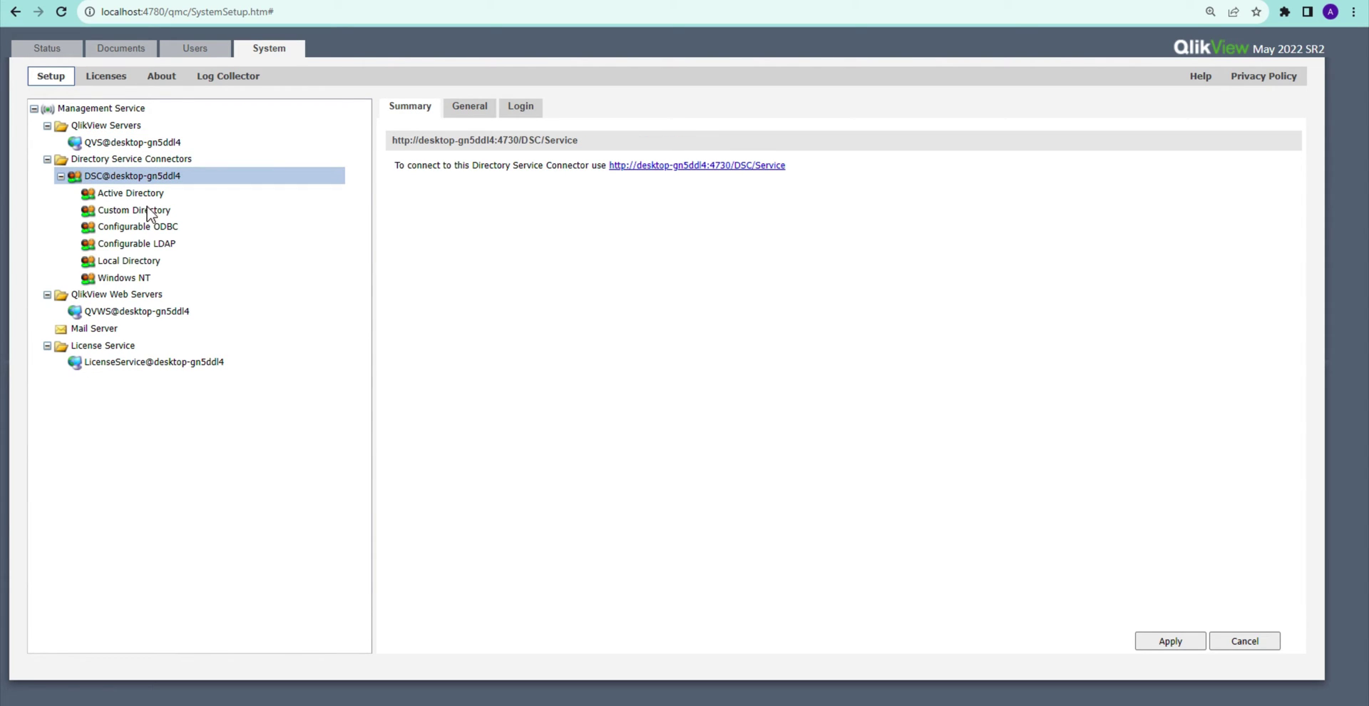
left_click(162, 196)
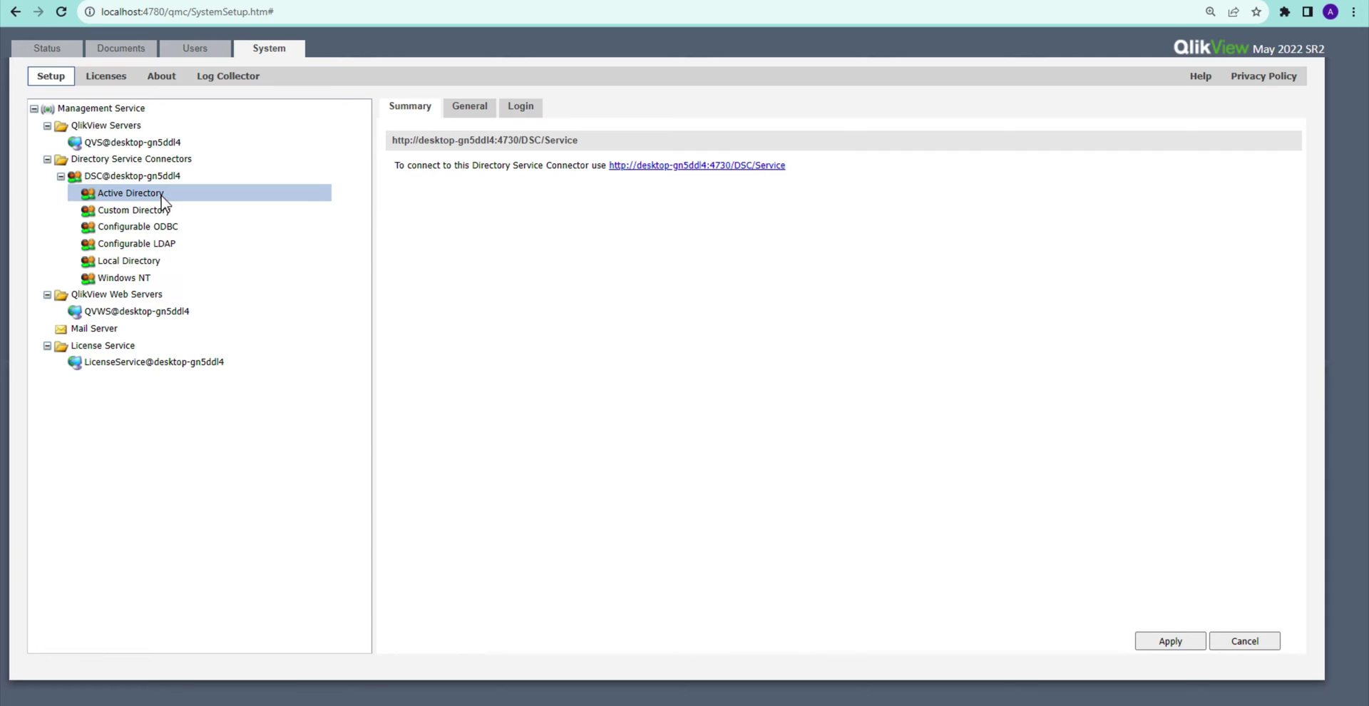
left_click(1282, 169)
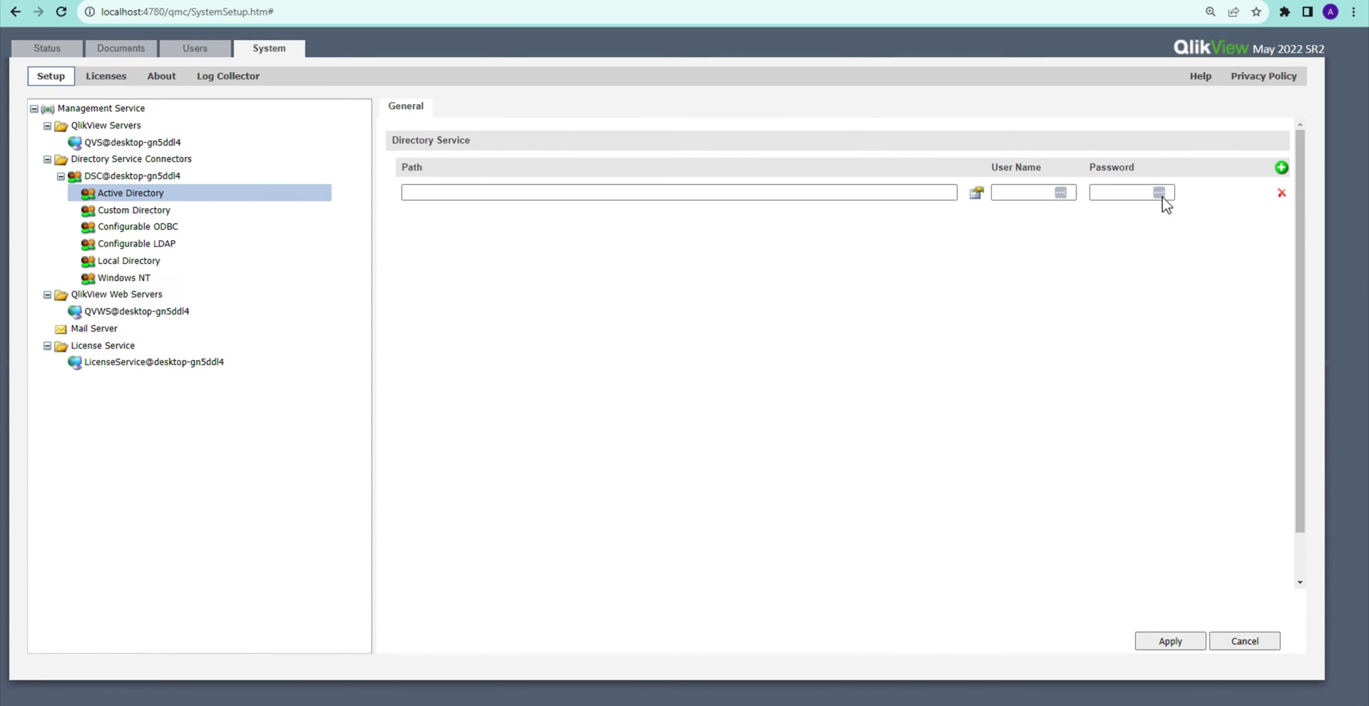
left_click(940, 193)
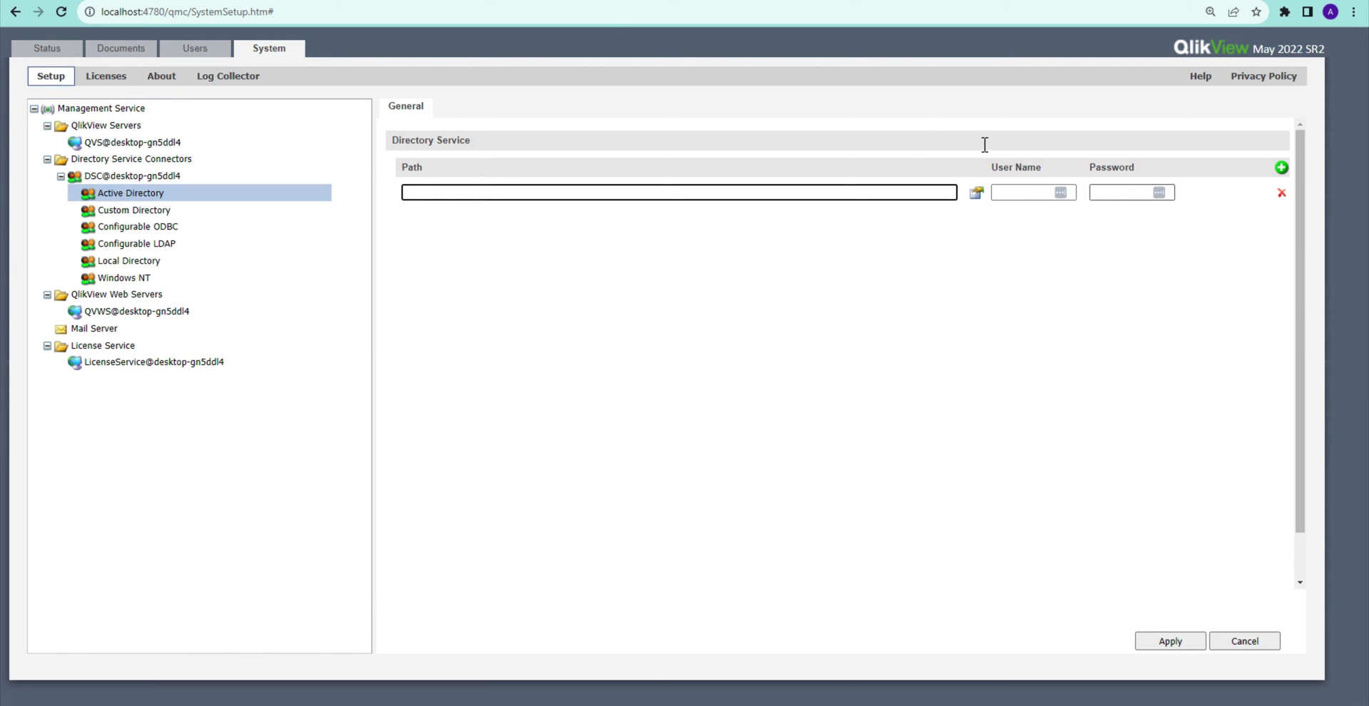
View the client access license settings of the QlikView Server legacy license.
left_click(122, 80)
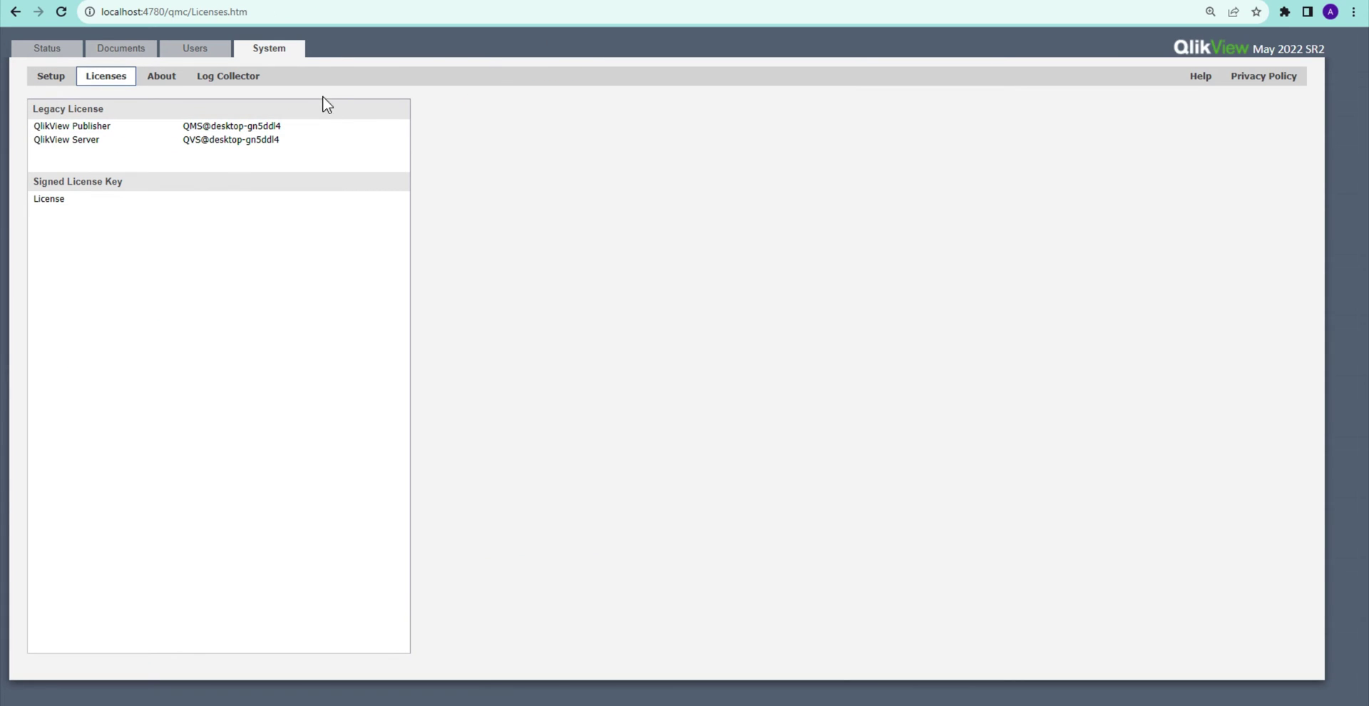
left_click(229, 147)
left_click(232, 141)
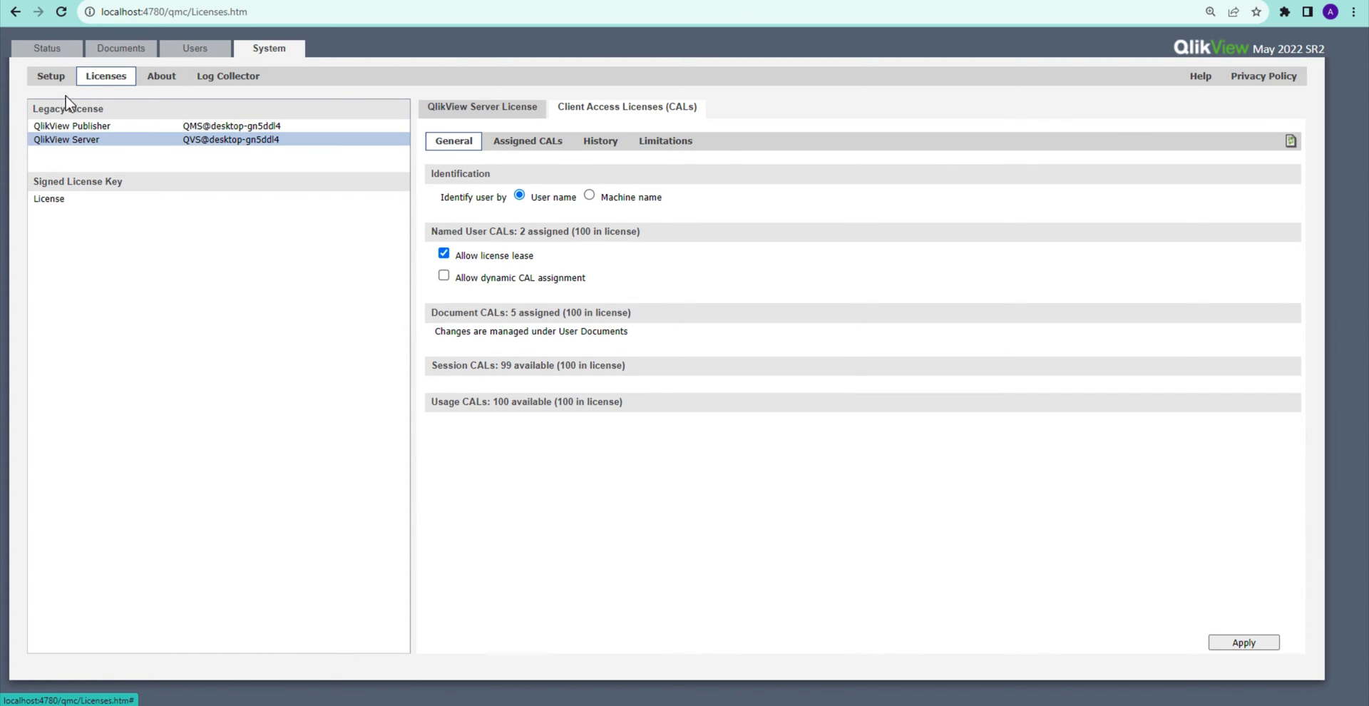
Add three blank Active Directory entries in the system setup and remove them all again.
left_click(50, 80)
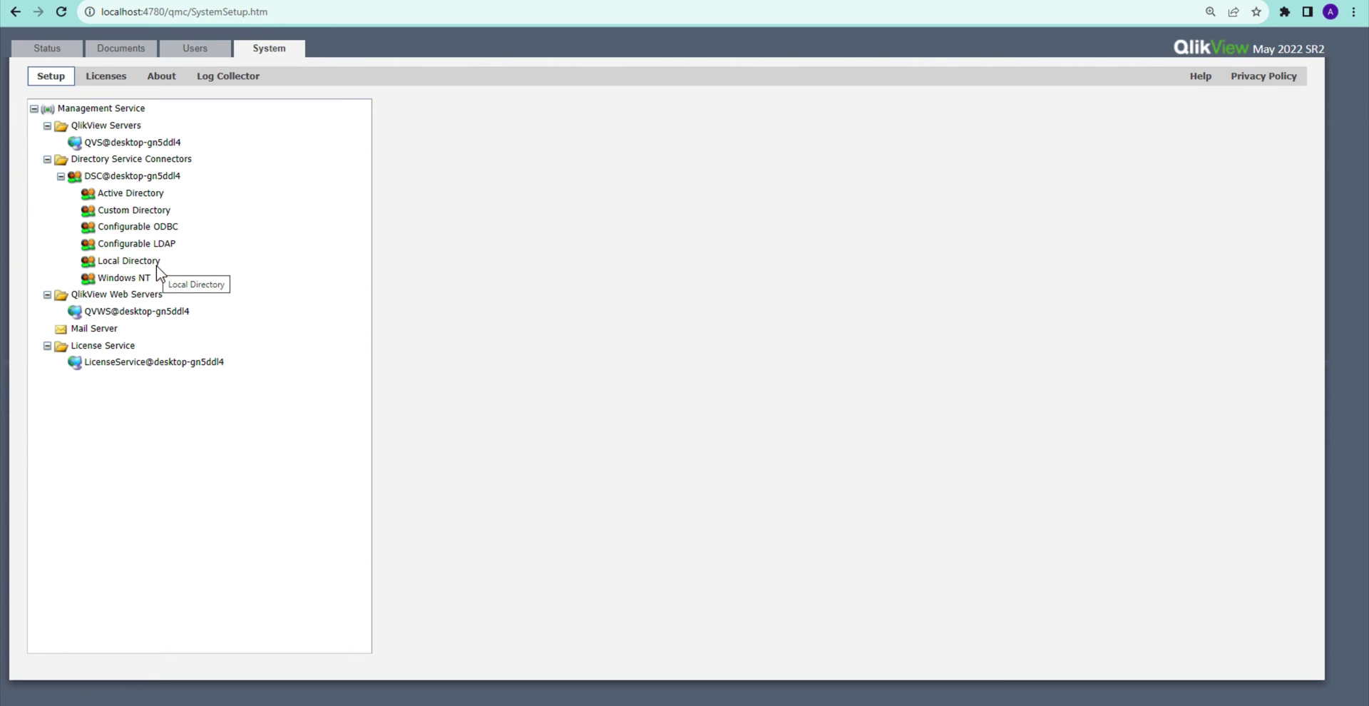
left_click(151, 193)
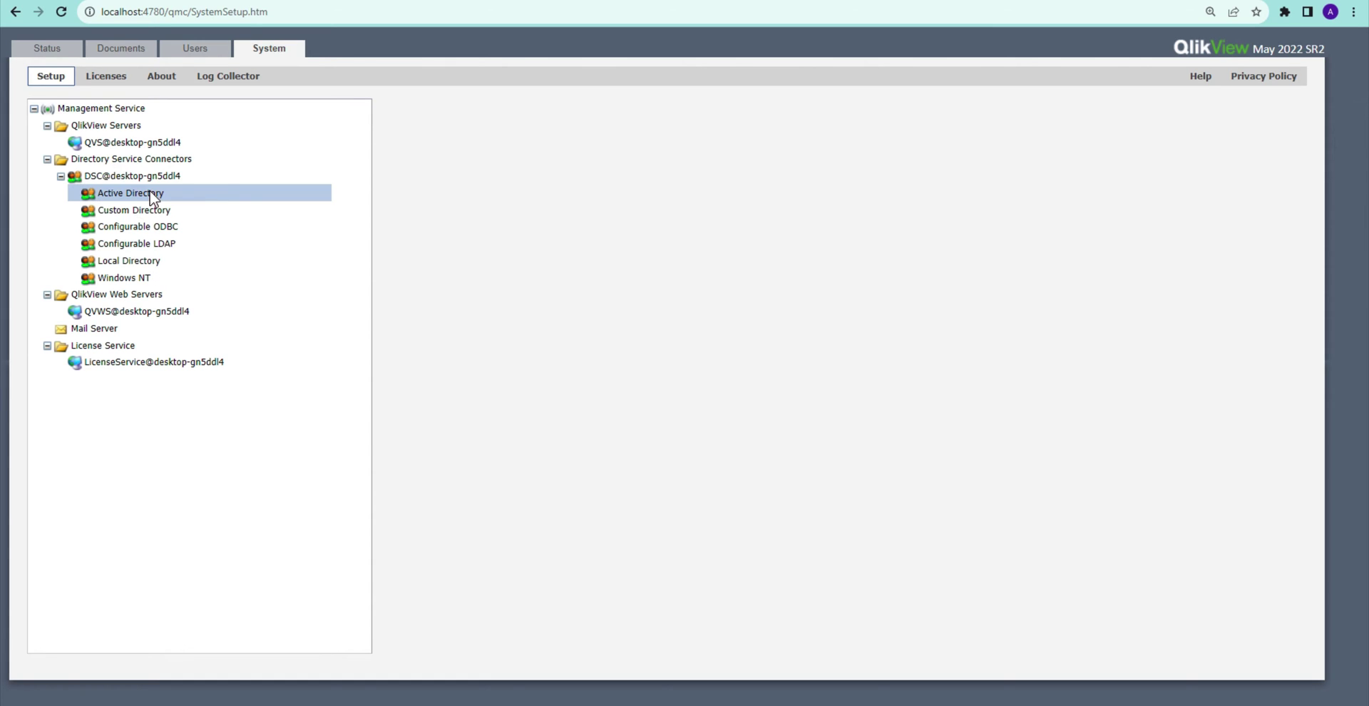
left_click(1281, 167)
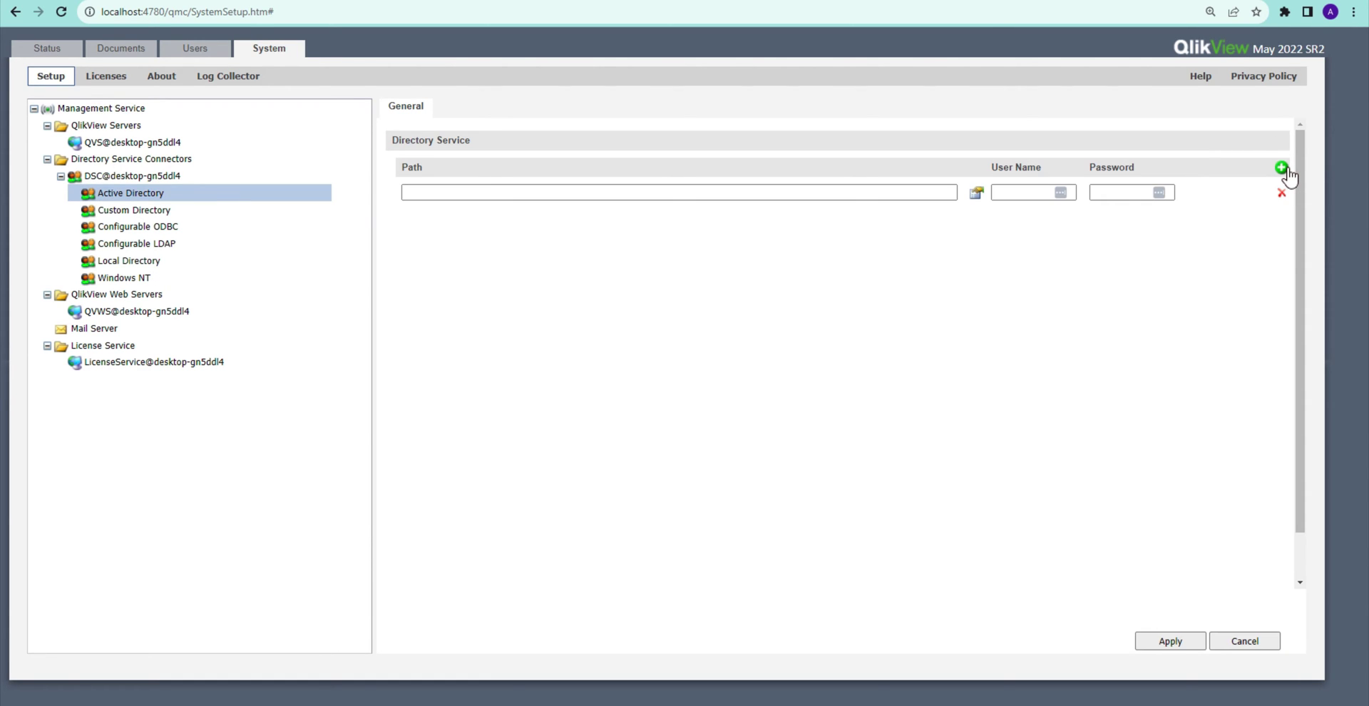
left_click(1281, 169)
left_click(1282, 168)
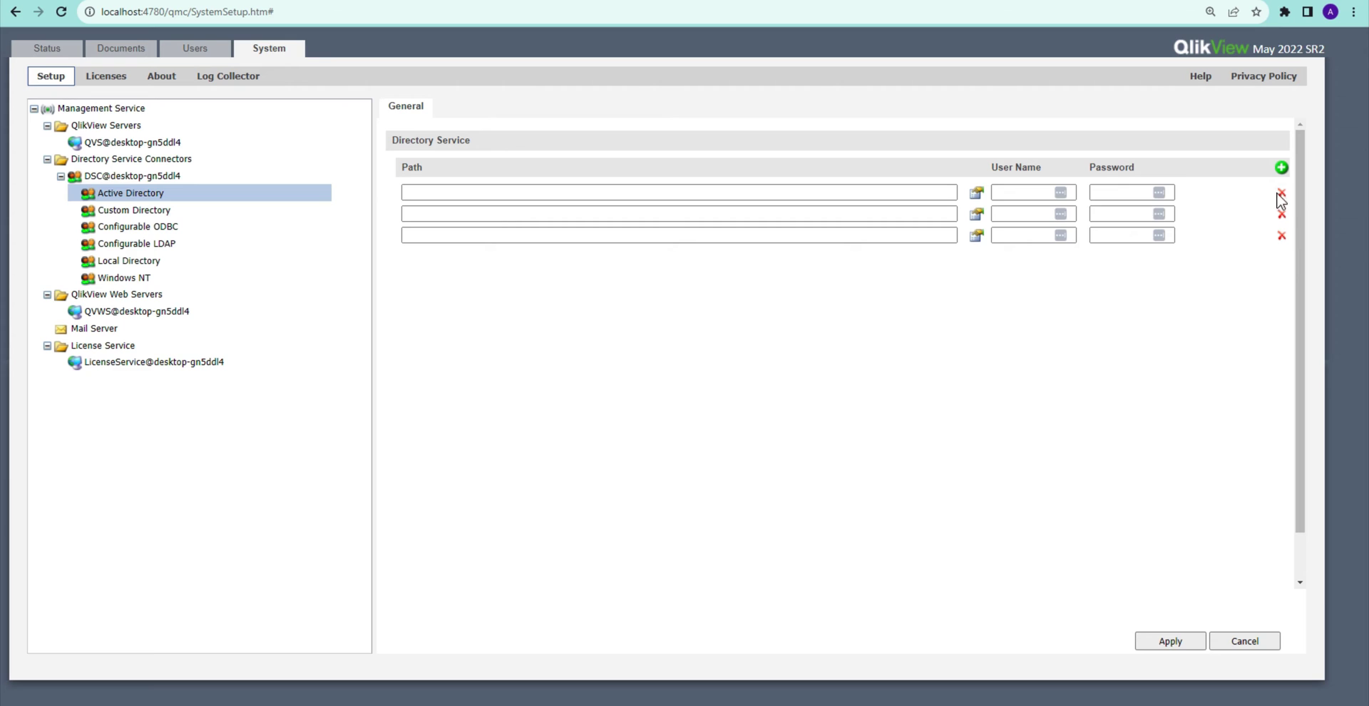
left_click(1281, 211)
left_click(1283, 193)
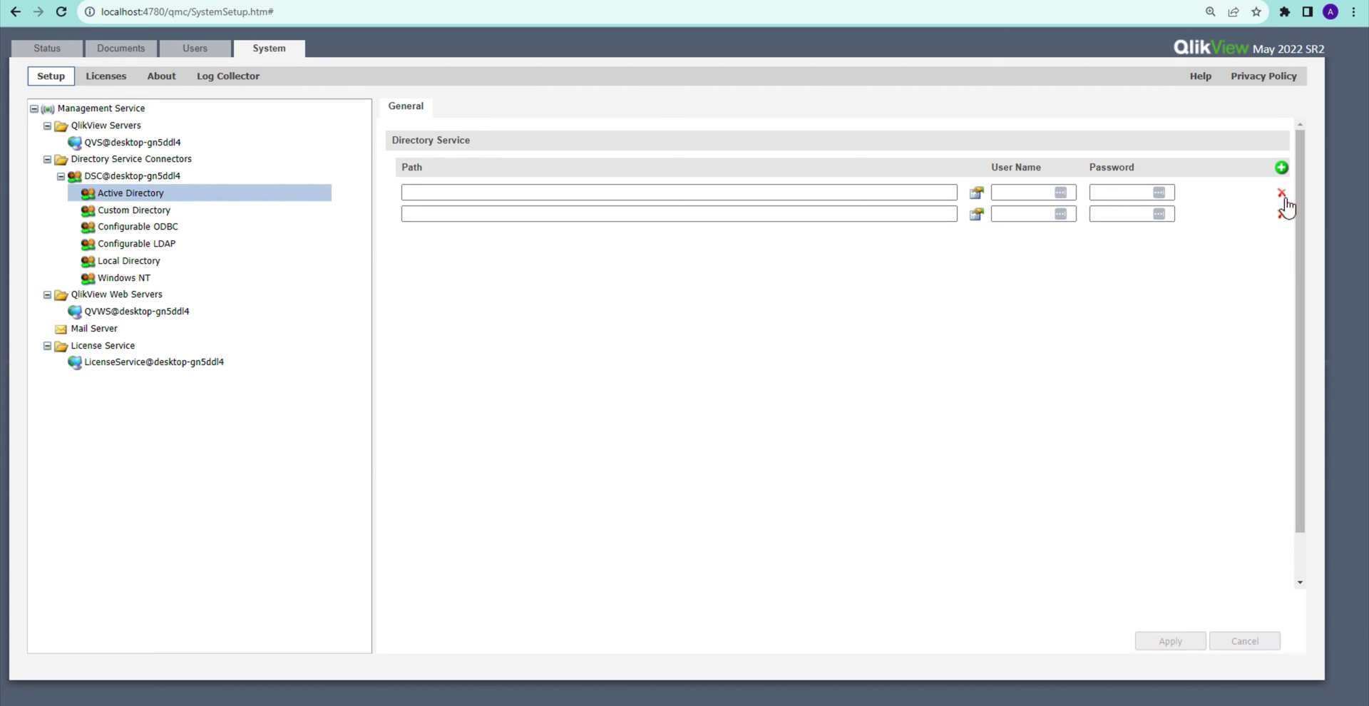
left_click(1284, 195)
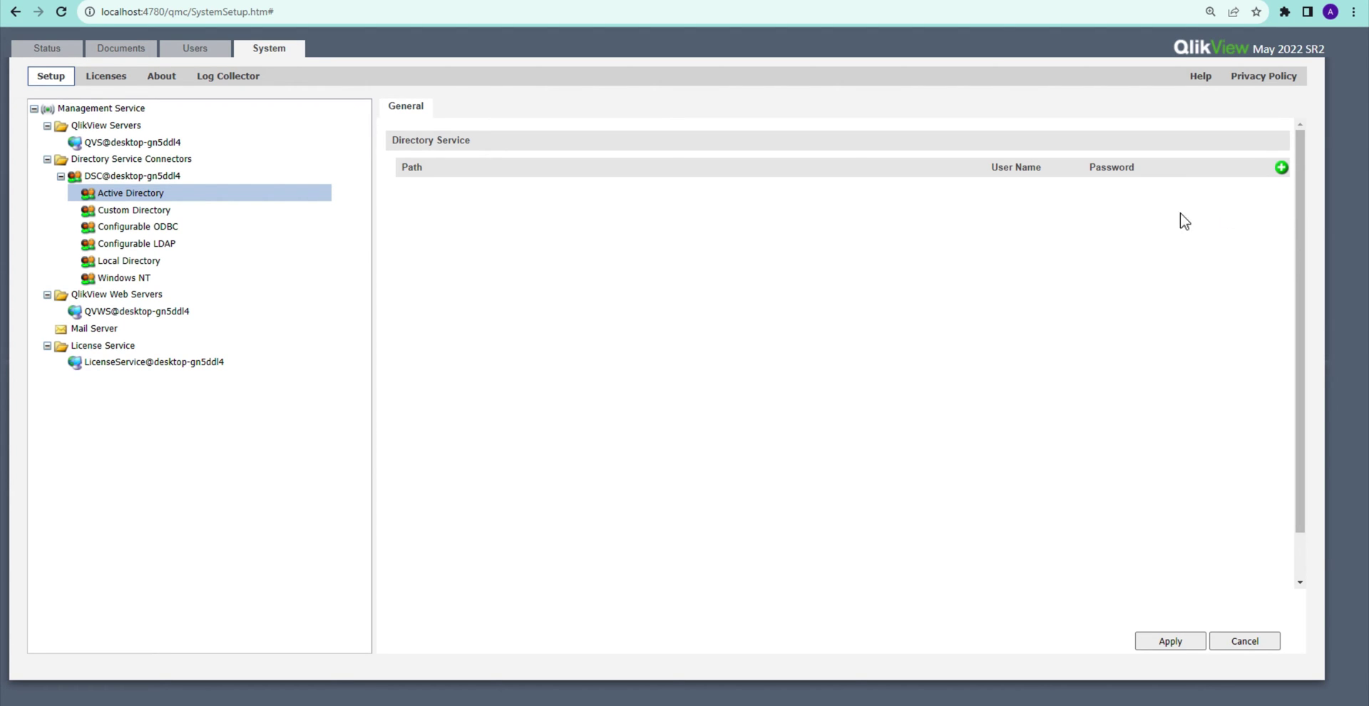
Review the QlikView web server's summary, general and authentication settings, including the directory service connector choices.
left_click(154, 317)
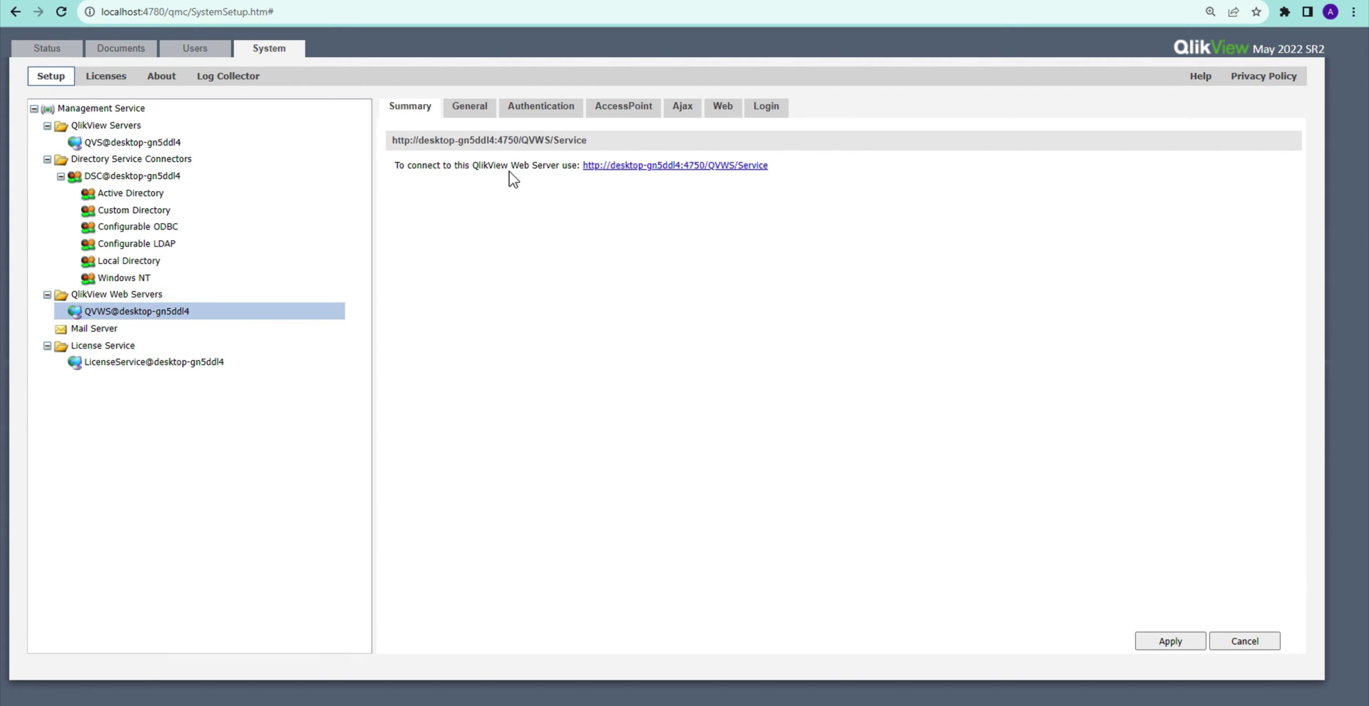
left_click(489, 123)
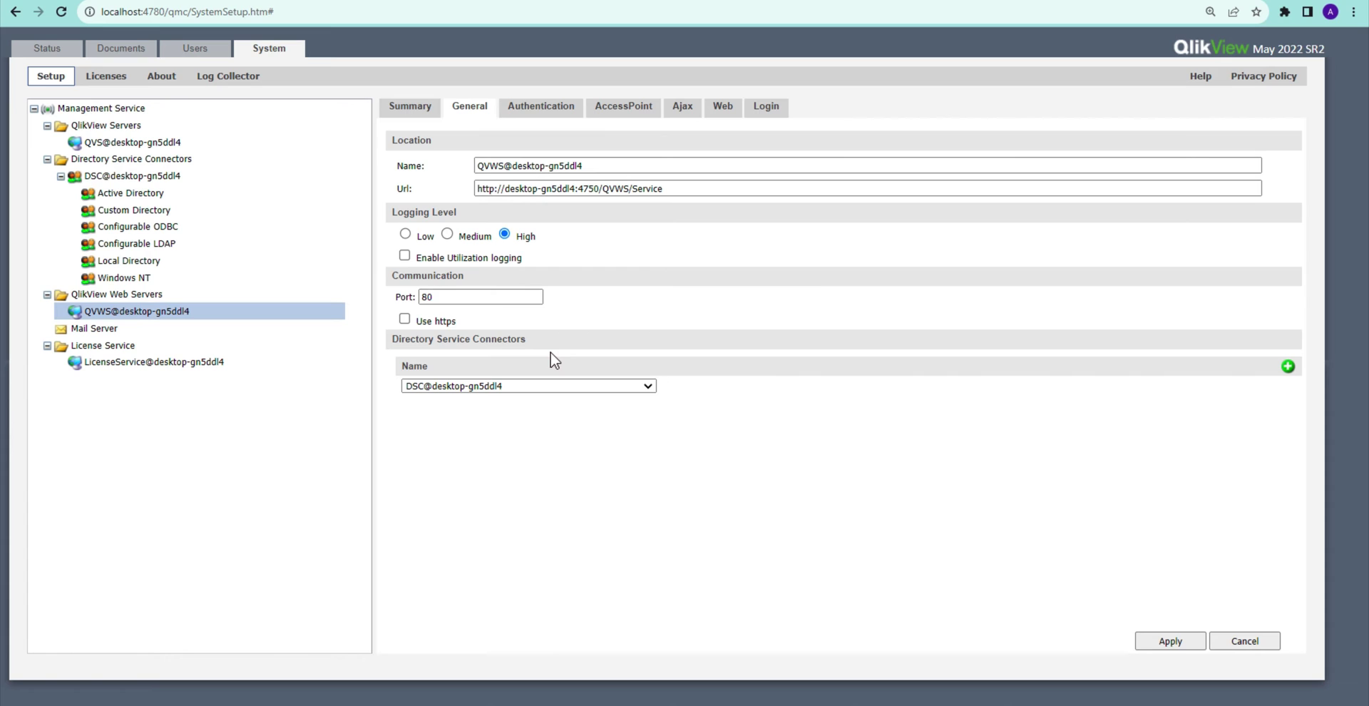
left_click(654, 387)
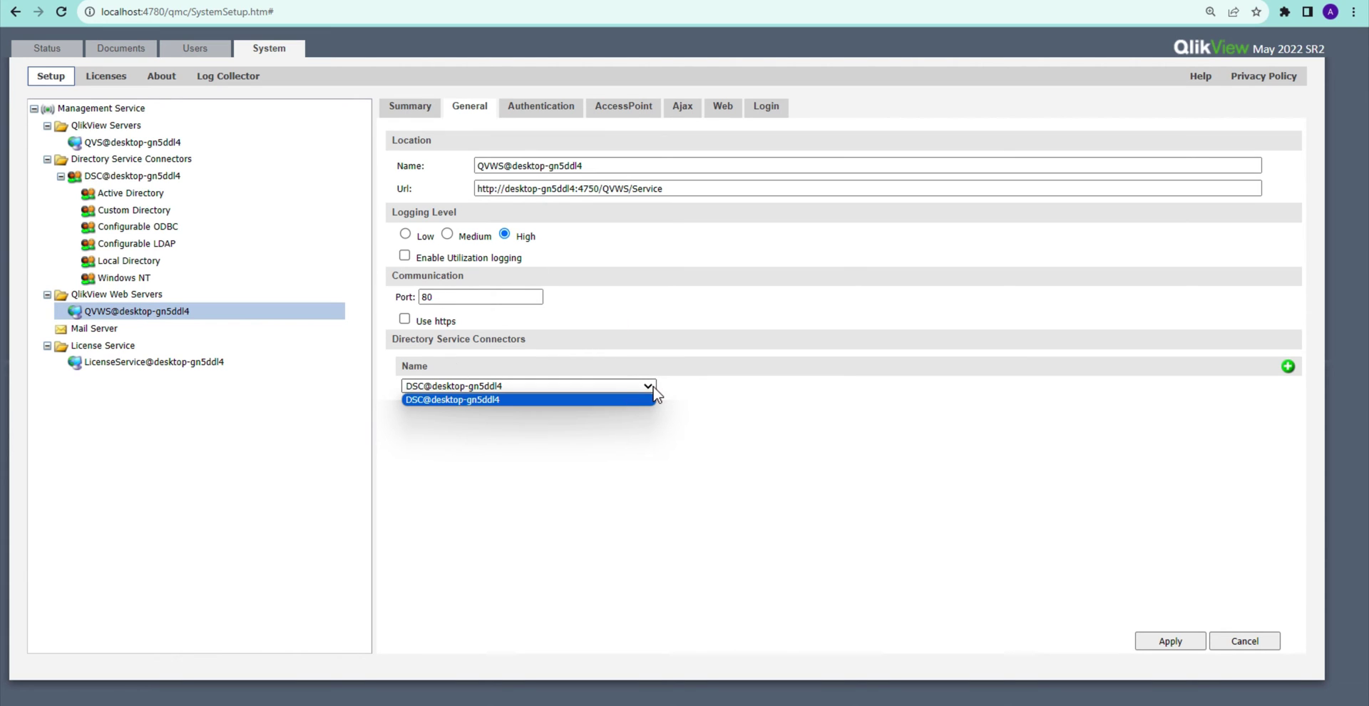
left_click(700, 384)
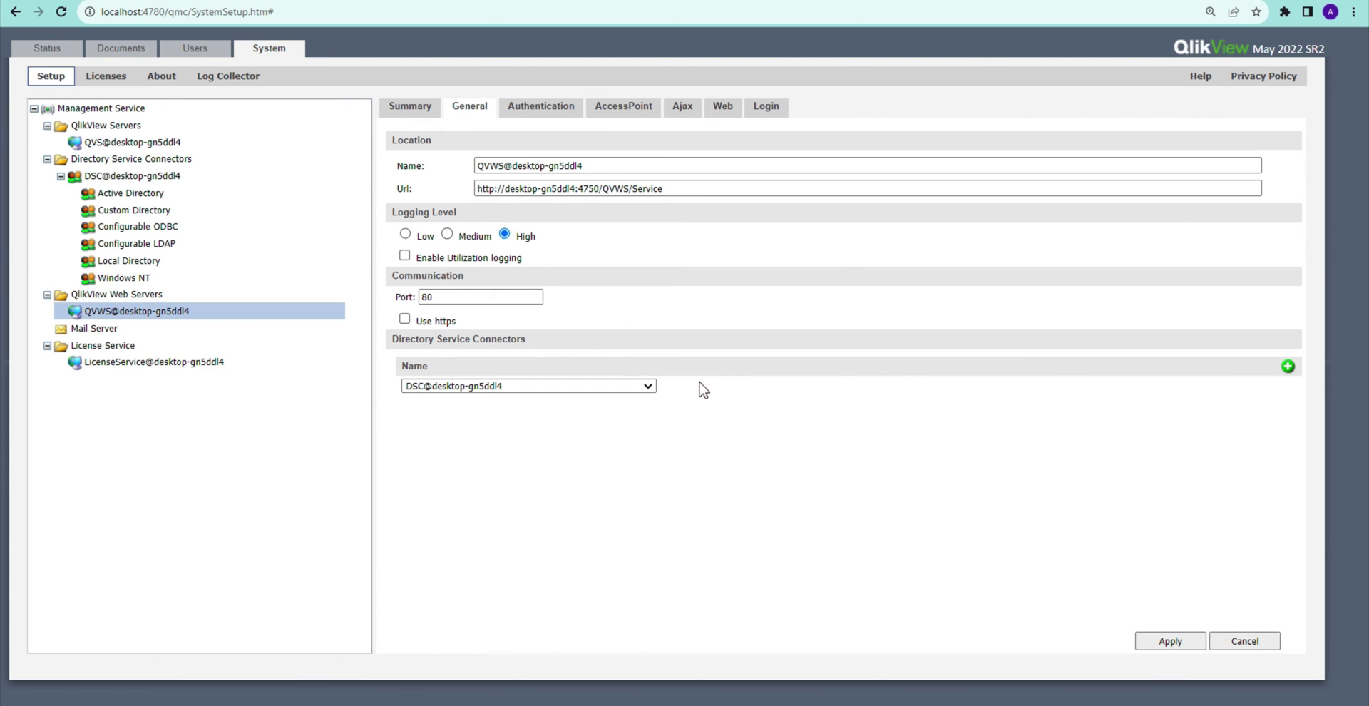
left_click(532, 107)
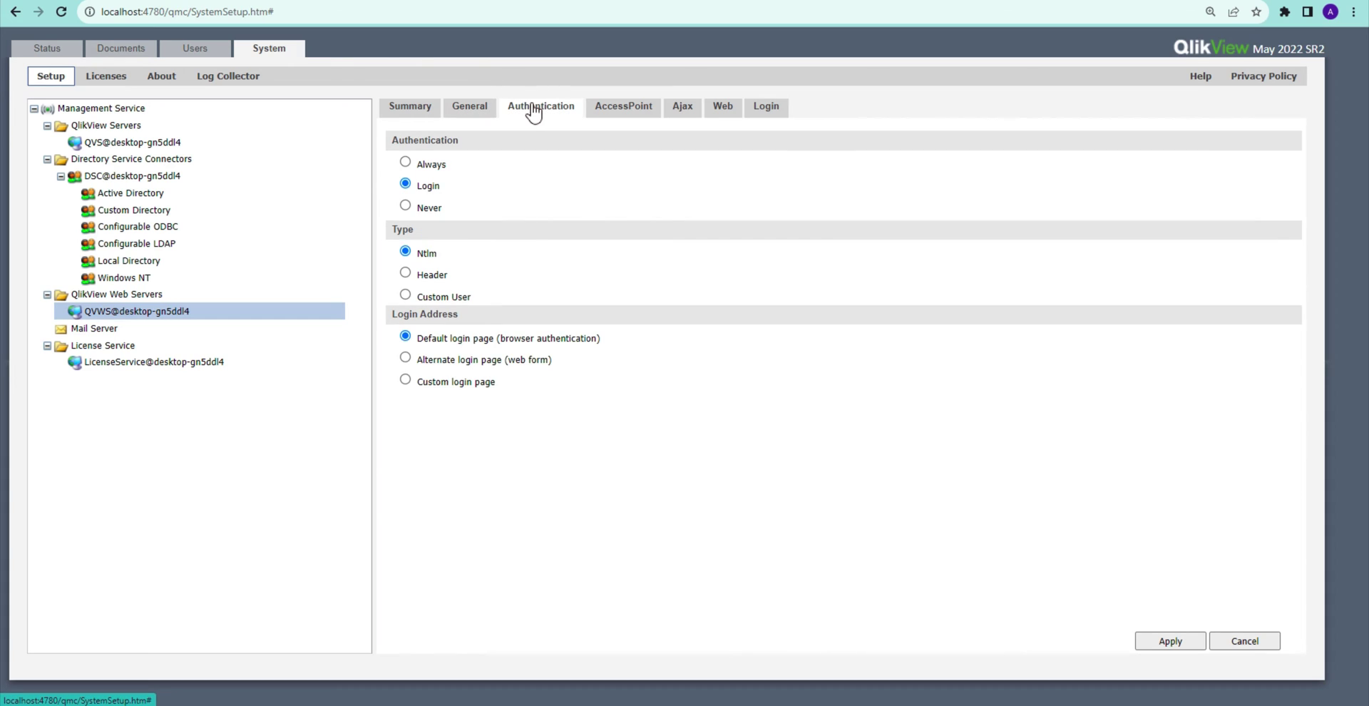
left_click(476, 109)
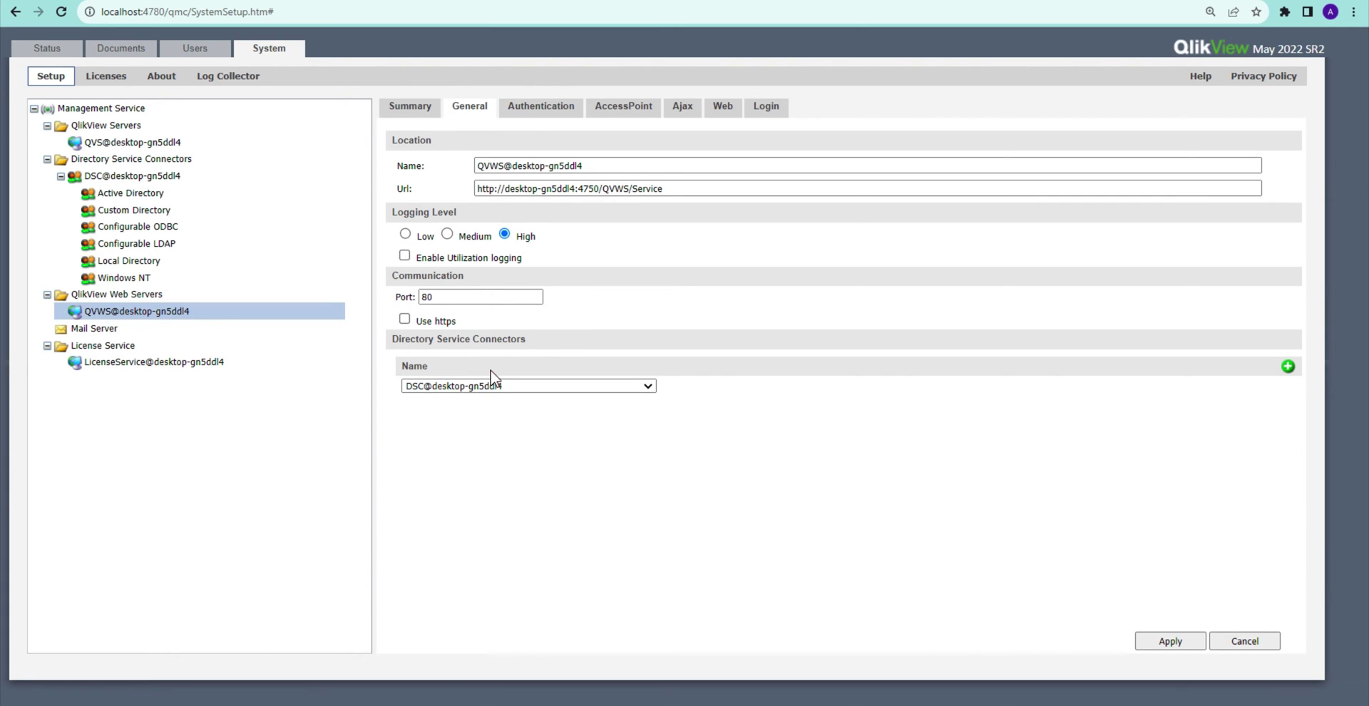
Try a custom login page in the web server's authentication settings and return to the default login page (browser authentication).
left_click(550, 107)
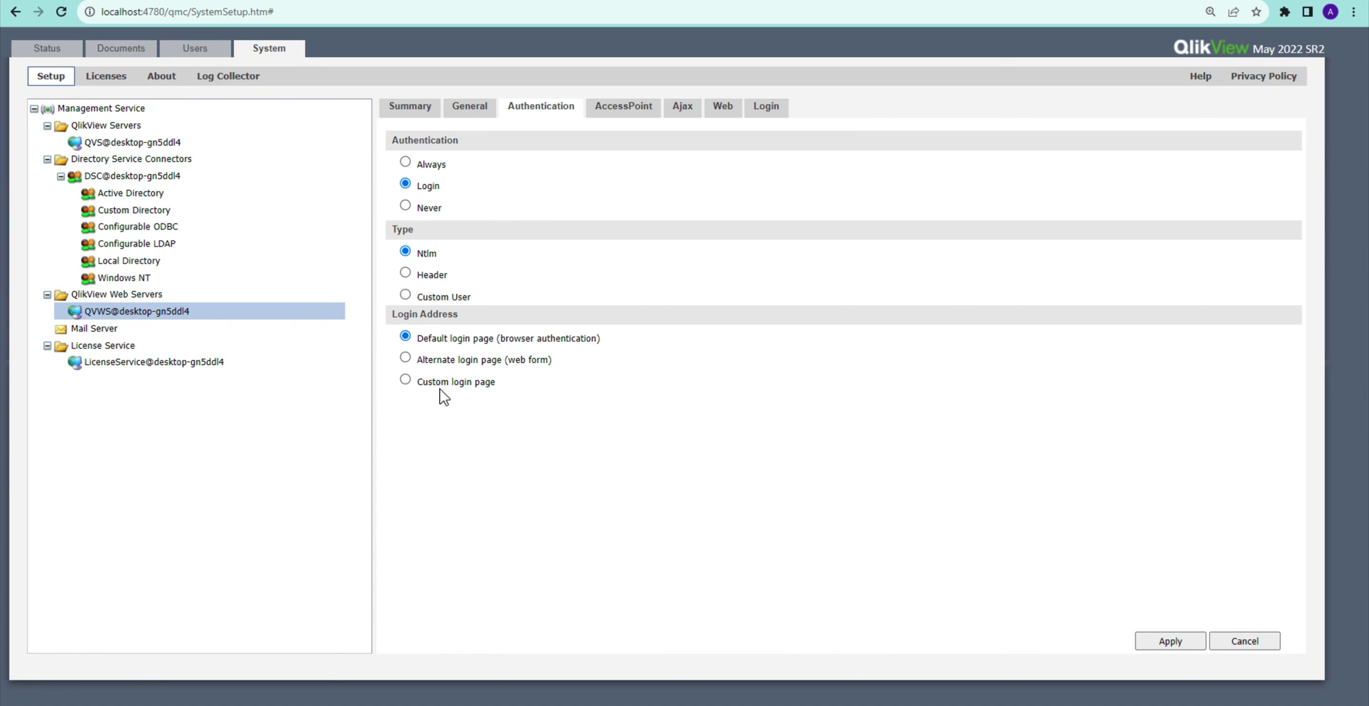
left_click(405, 380)
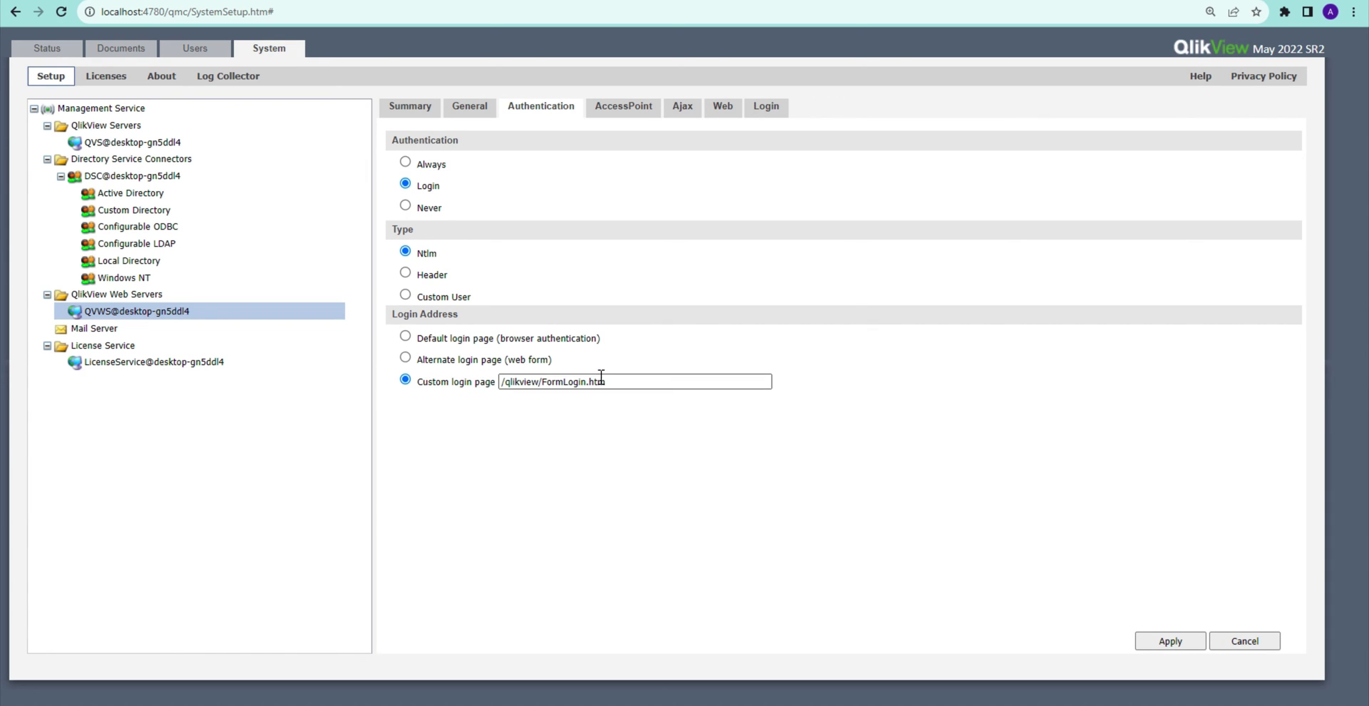
left_click(406, 337)
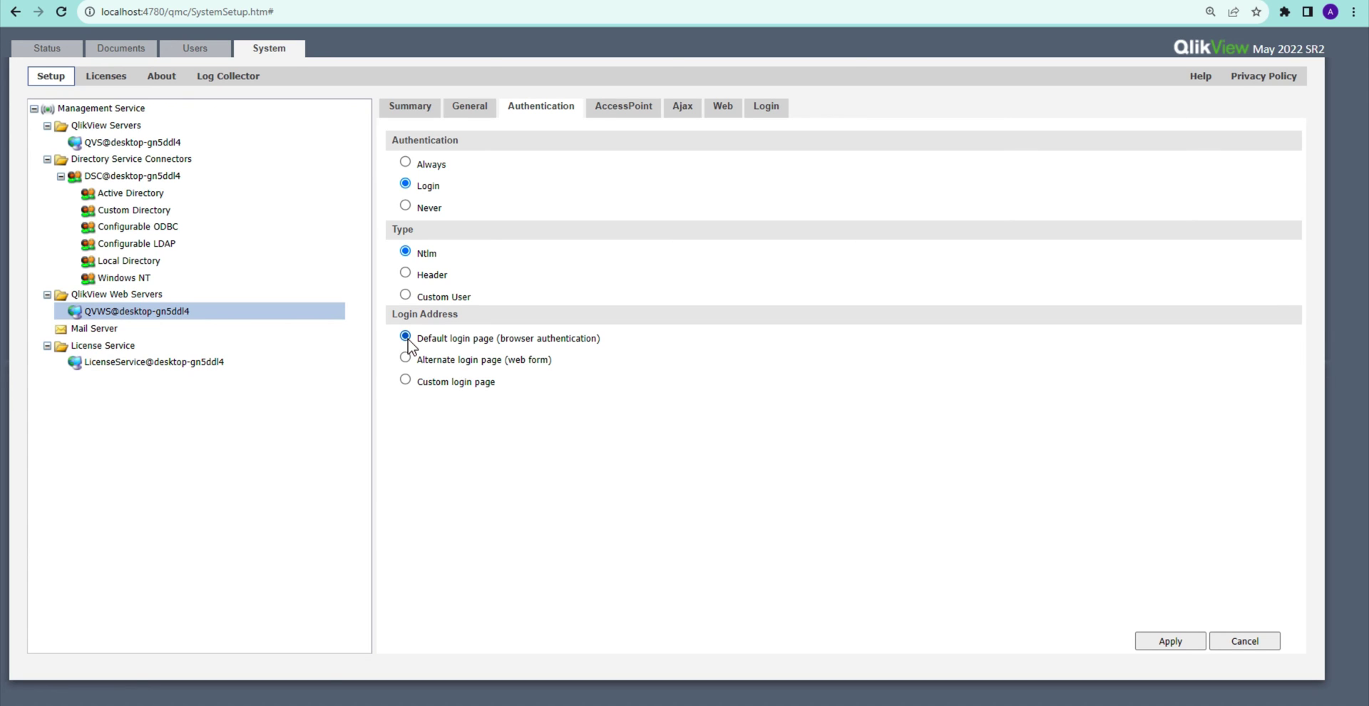
In the web server's AccessPoint settings, try IE plugin as default preferred client and return to Ajax Client and Small Device Version.
left_click(646, 118)
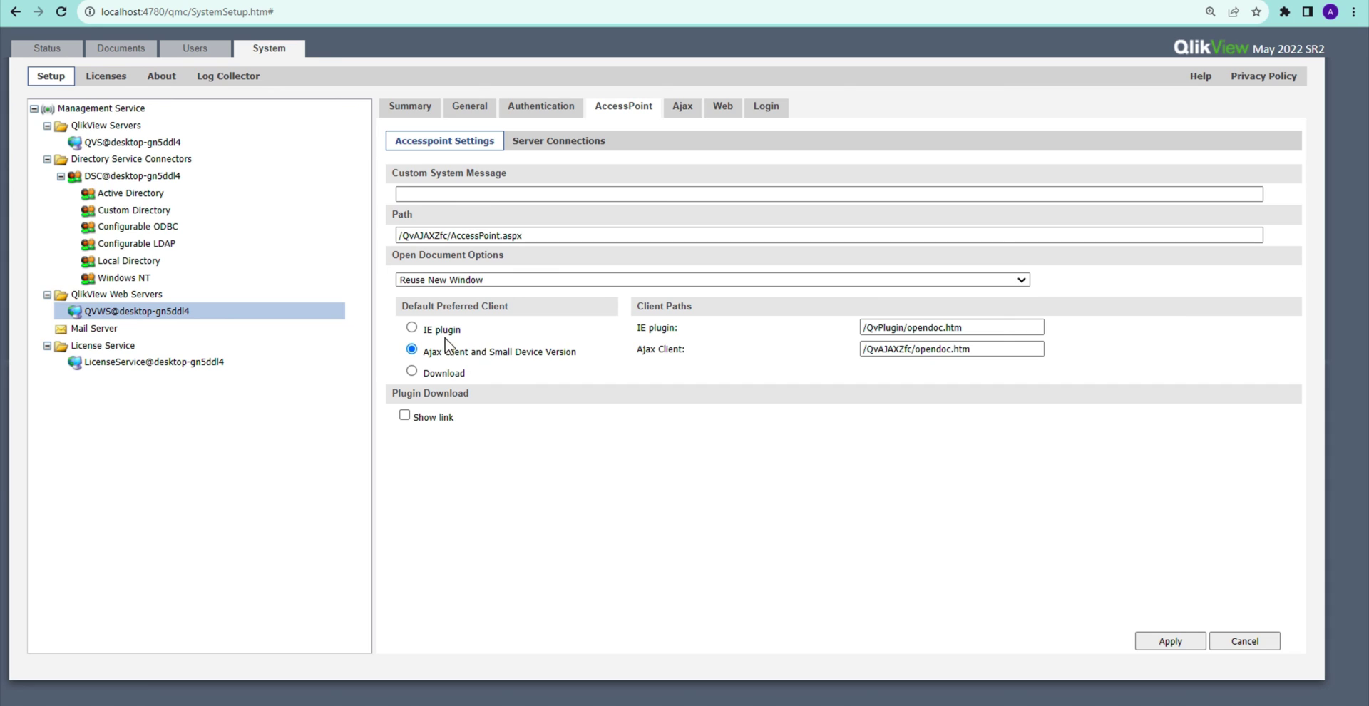
left_click(412, 328)
left_click(412, 349)
Try New Window and Same Window as the AccessPoint open document option and restore Reuse New Window.
left_click(479, 281)
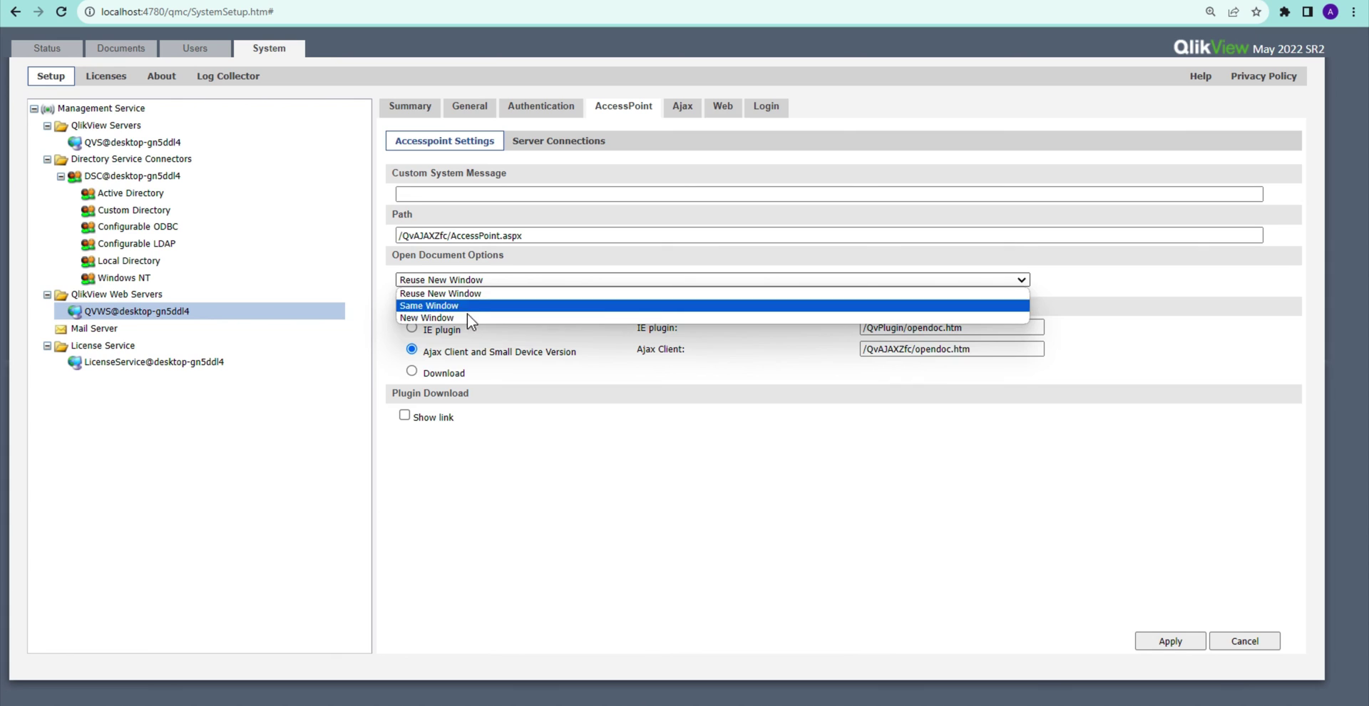
left_click(465, 317)
left_click(476, 284)
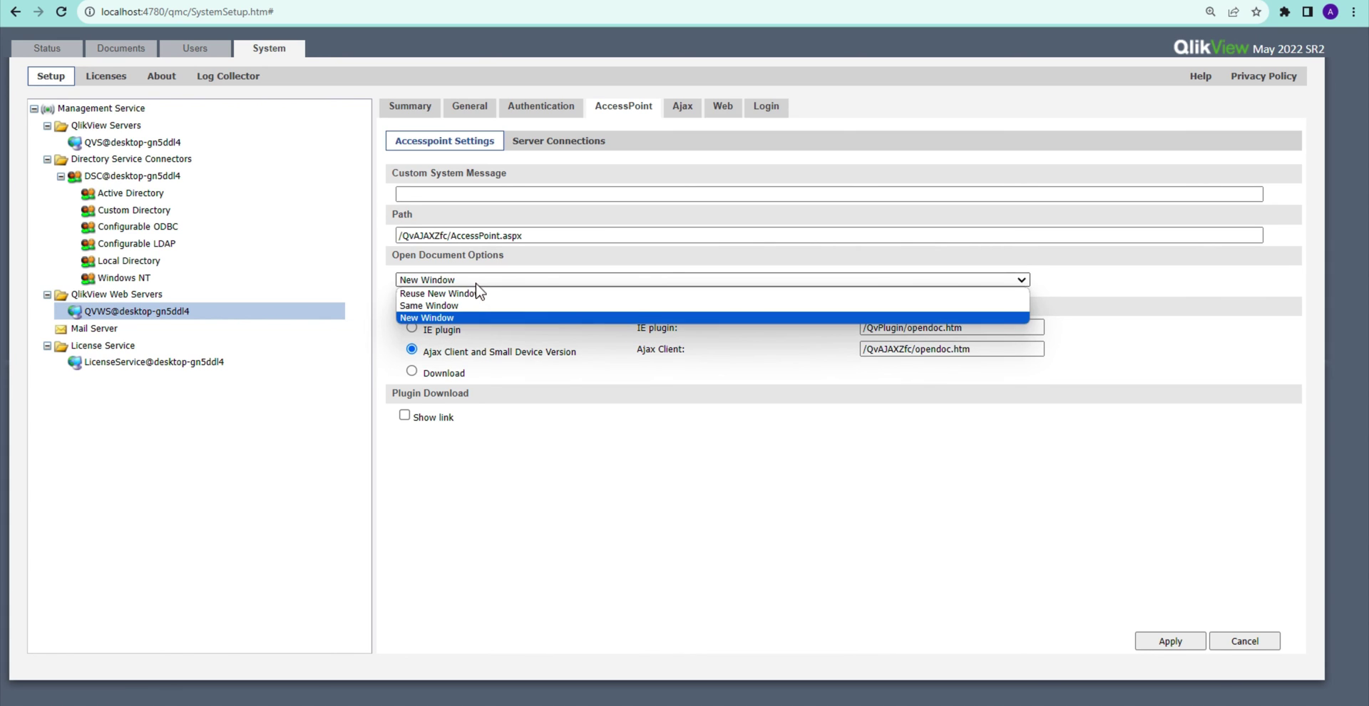
left_click(474, 304)
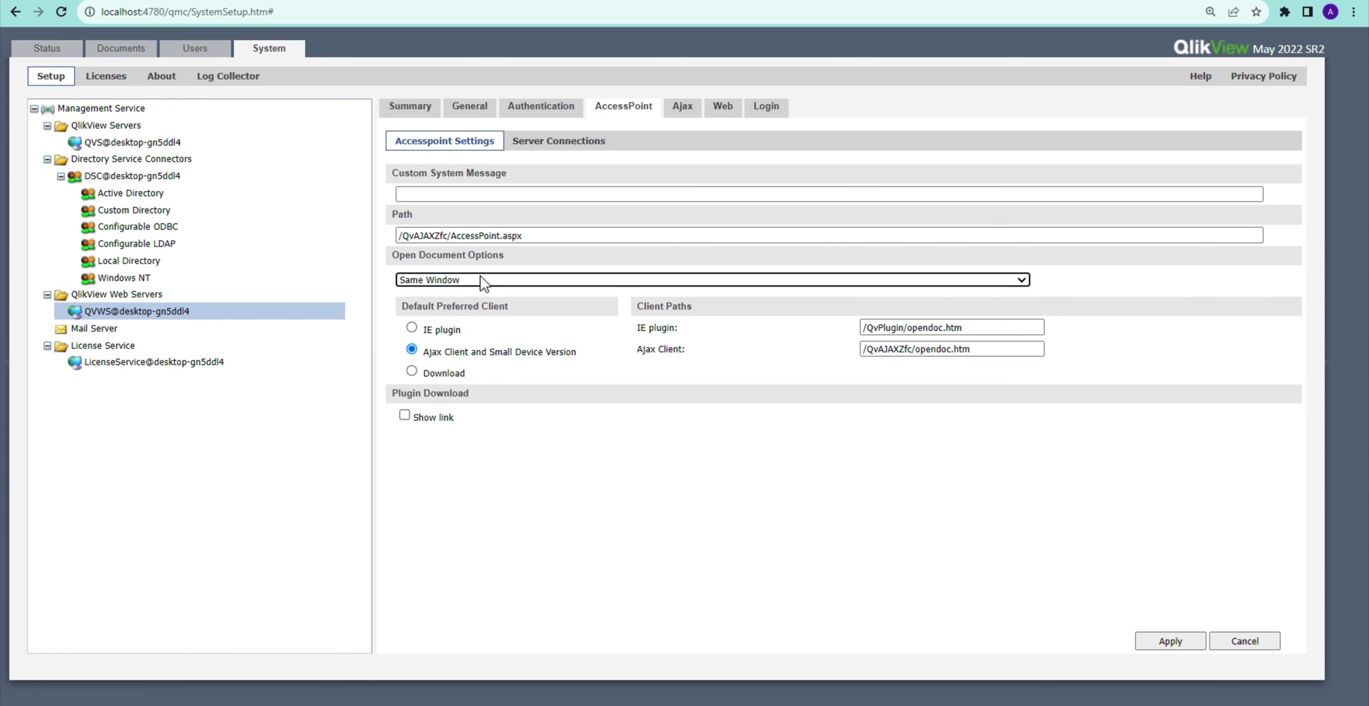
left_click(483, 283)
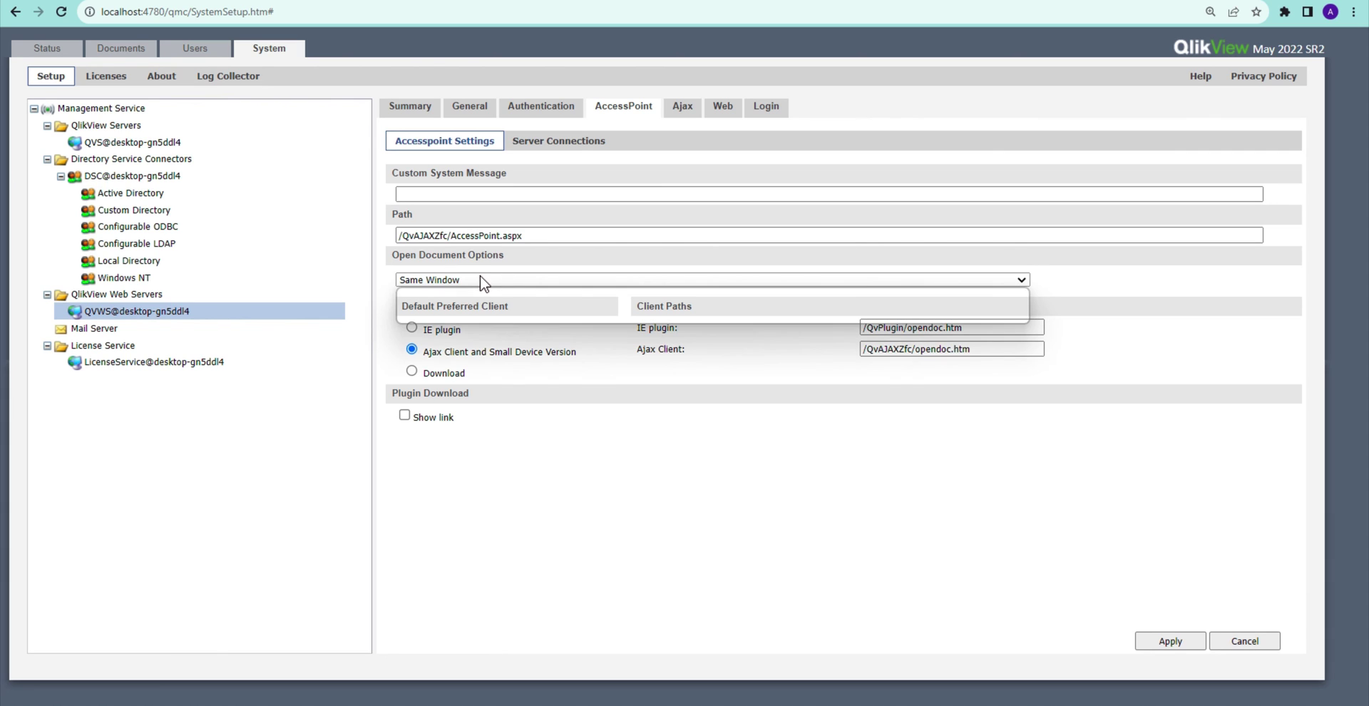
left_click(464, 294)
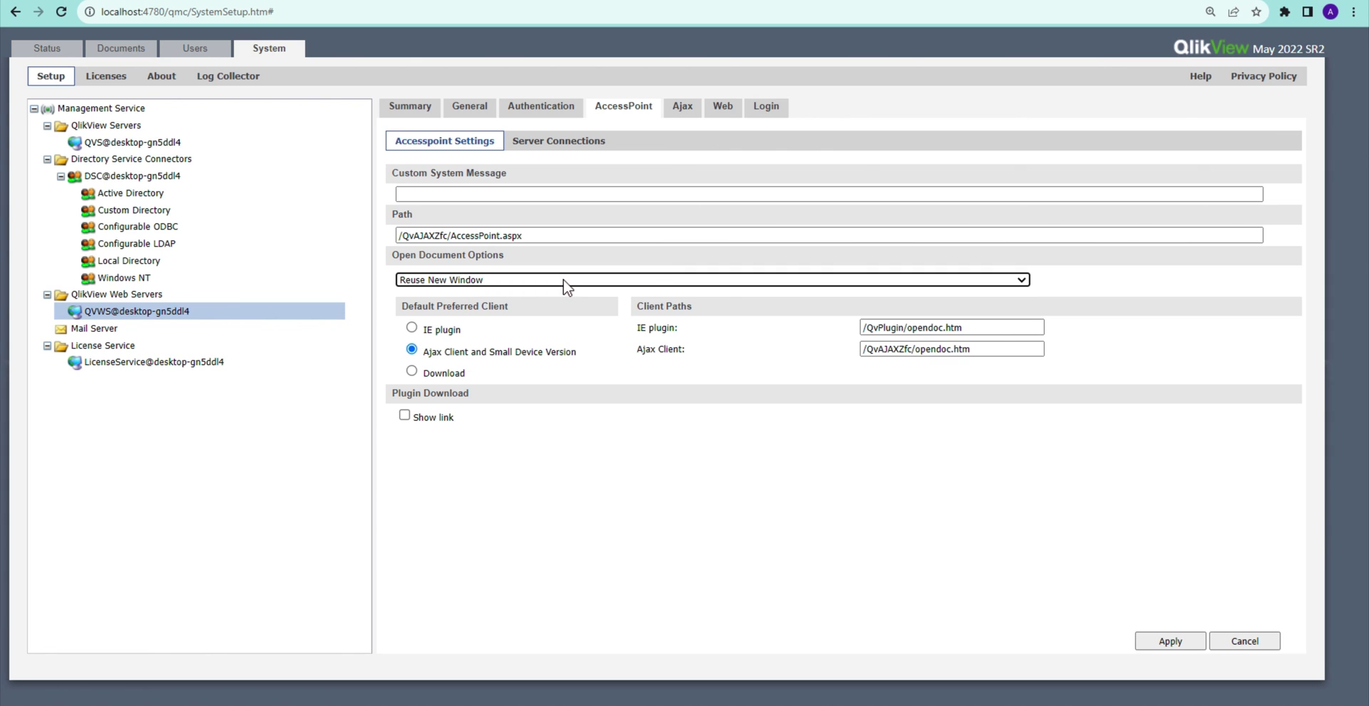
Look through the web server's Ajax, Web and Login settings and view the License Service summary.
left_click(685, 120)
left_click(721, 111)
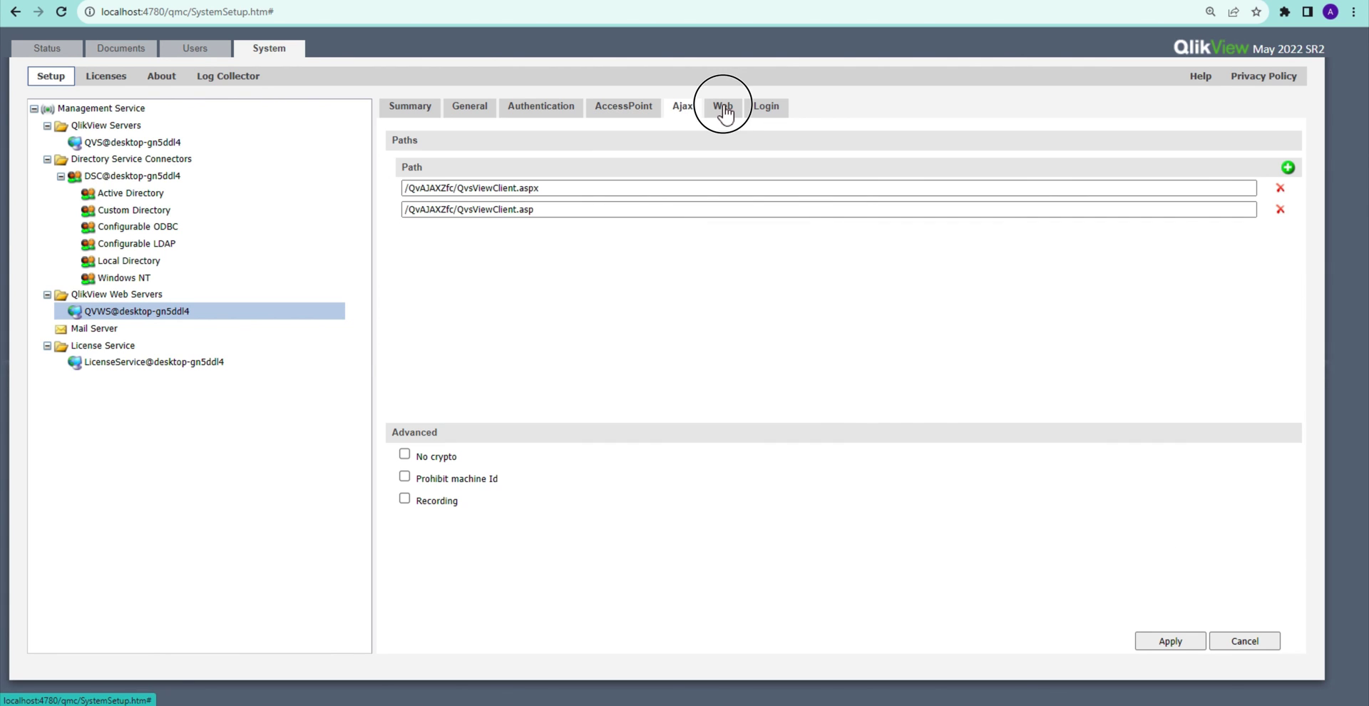
left_click(787, 119)
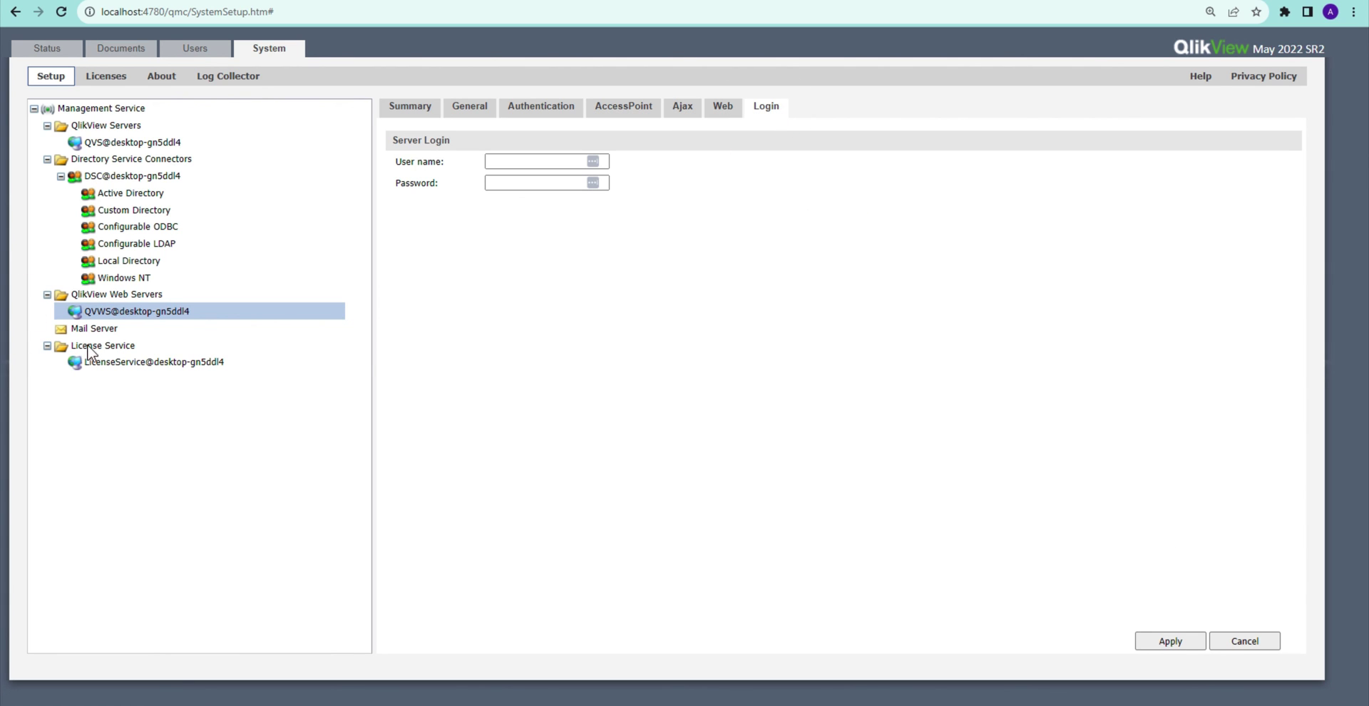
left_click(132, 363)
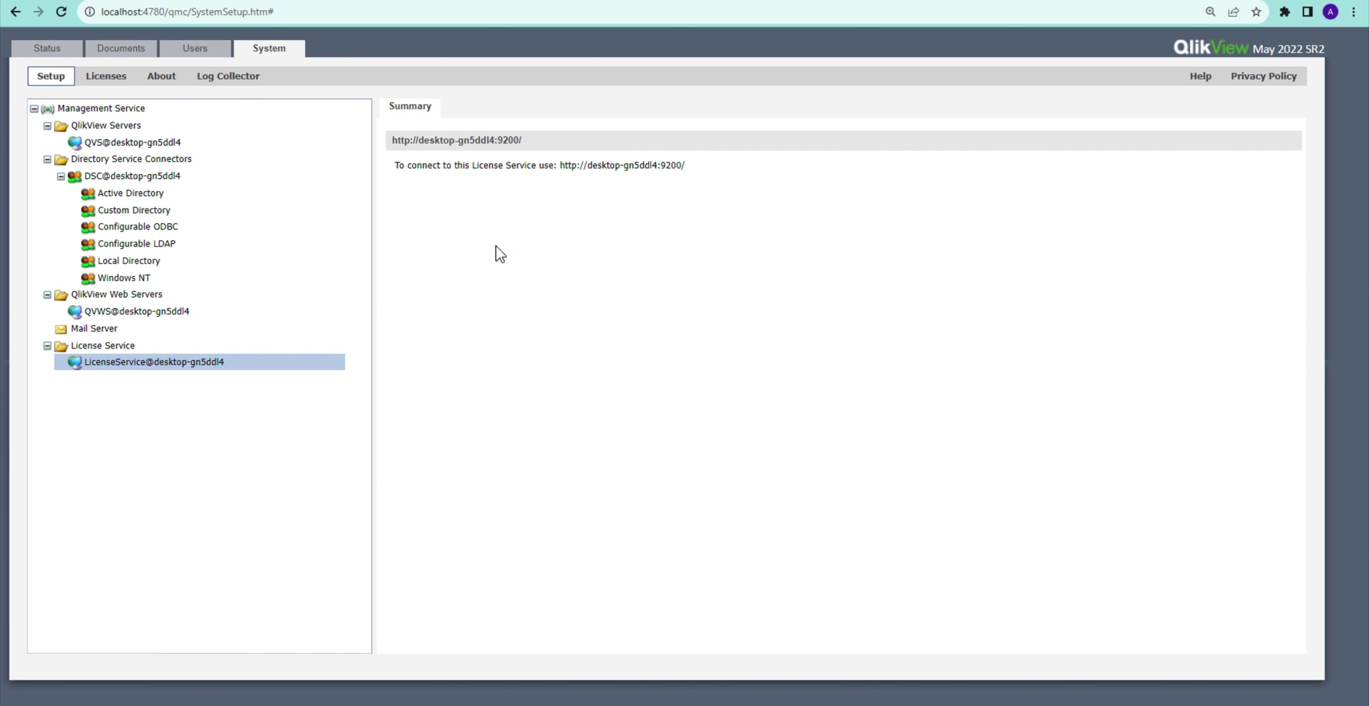
Examine the general settings, license lease history and limitations of the QlikView Server legacy license's client access licenses.
left_click(123, 80)
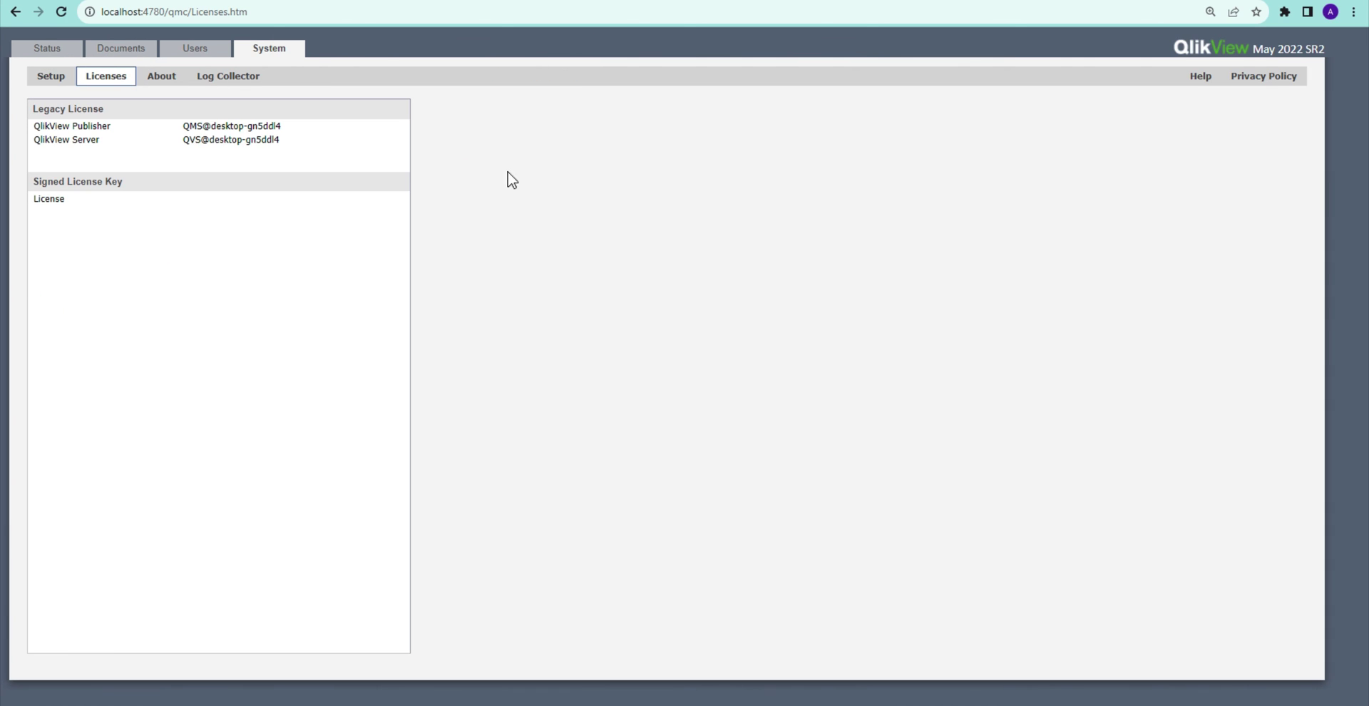
left_click(214, 142)
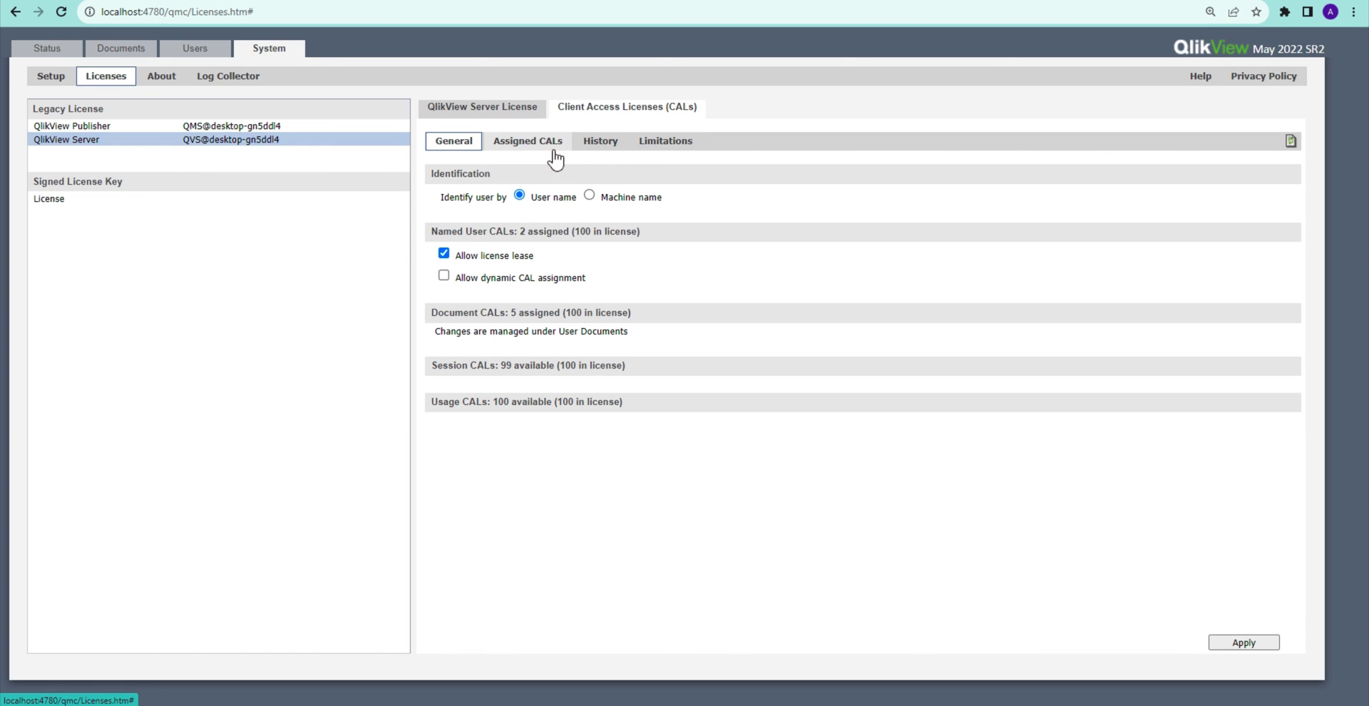
left_click(666, 142)
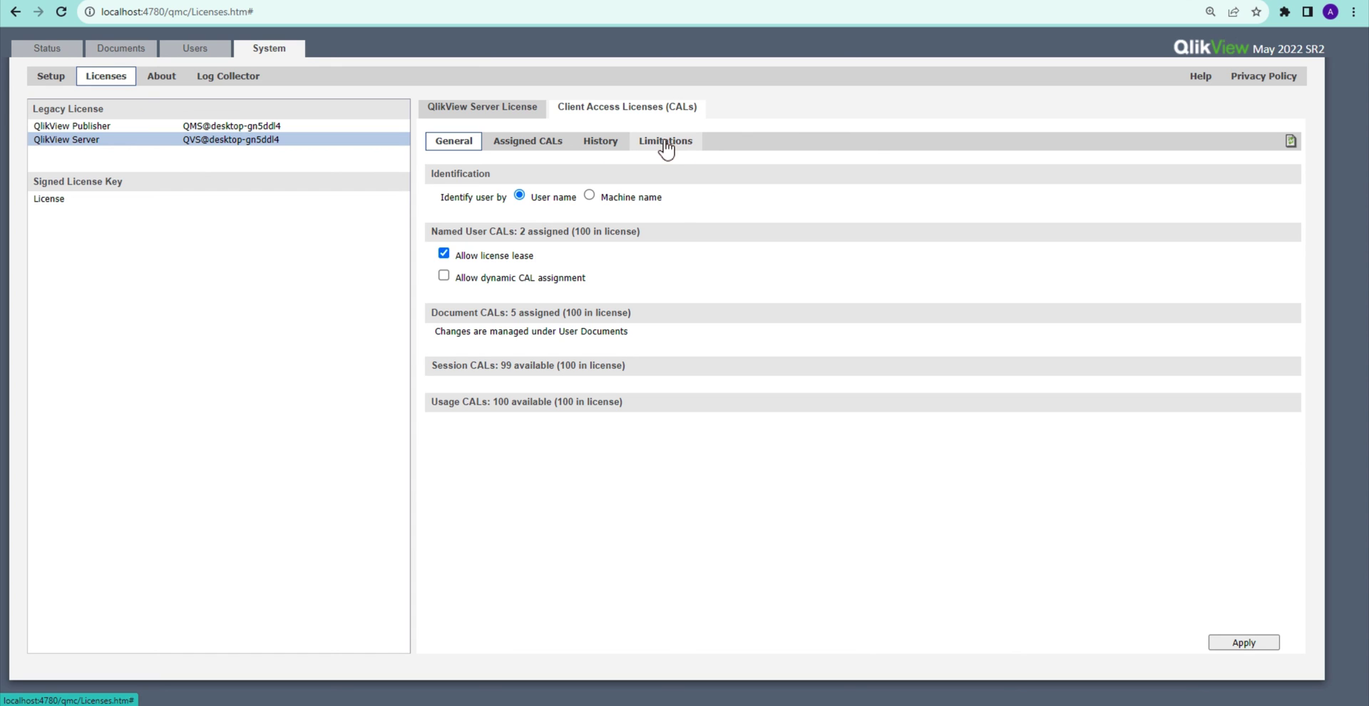
left_click(603, 145)
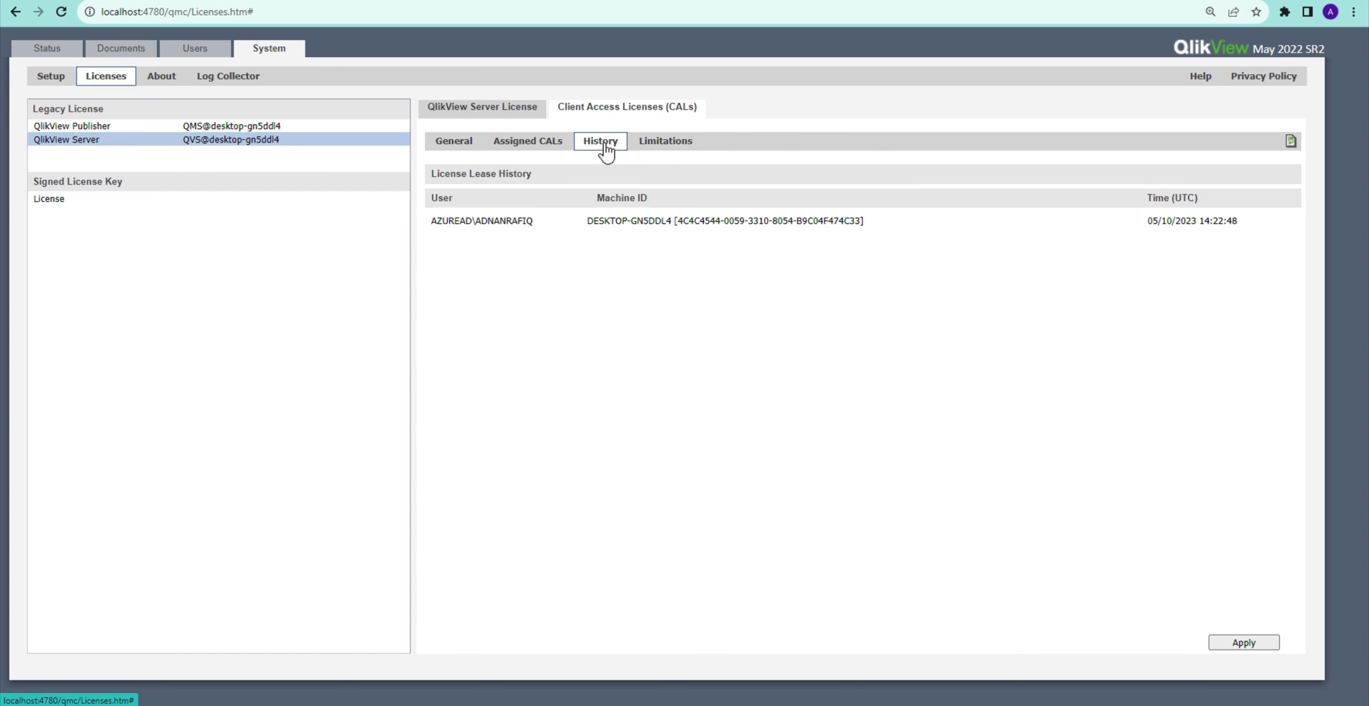
left_click(683, 146)
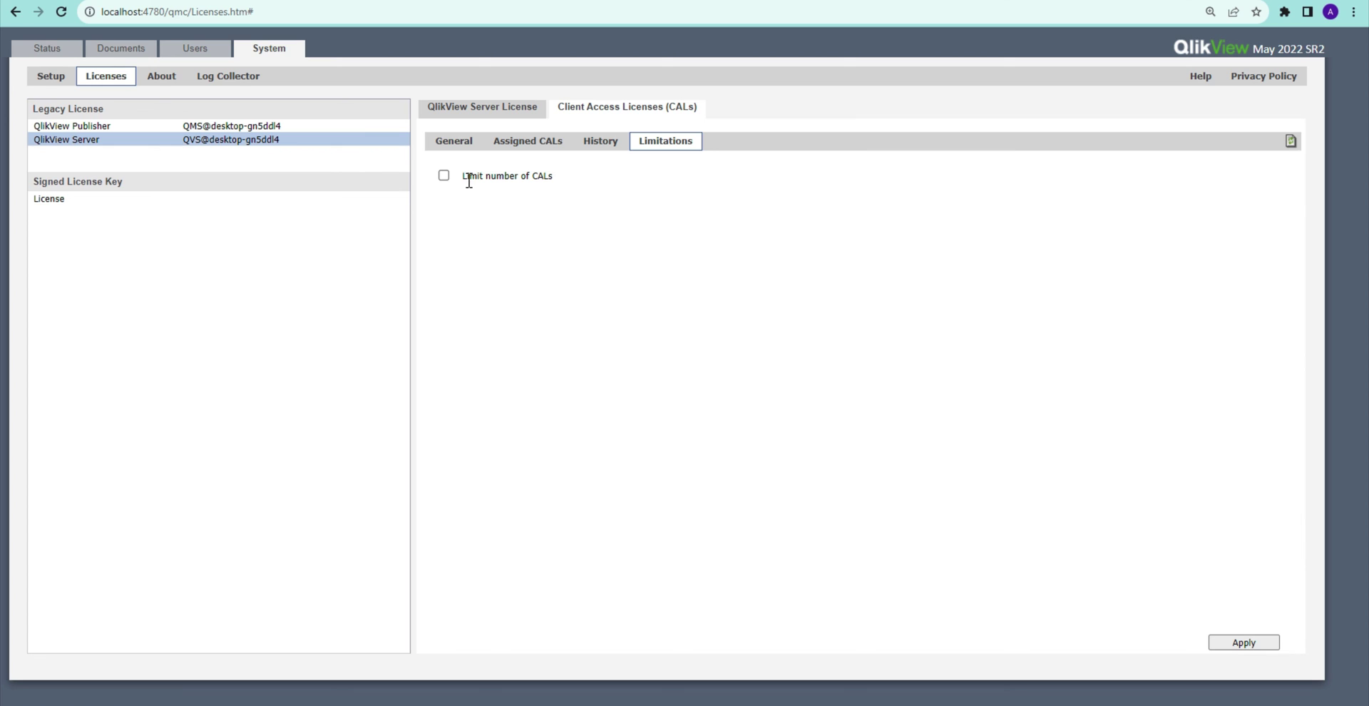
View the product and machine information about this QlikView system and open the Log Collector.
left_click(164, 77)
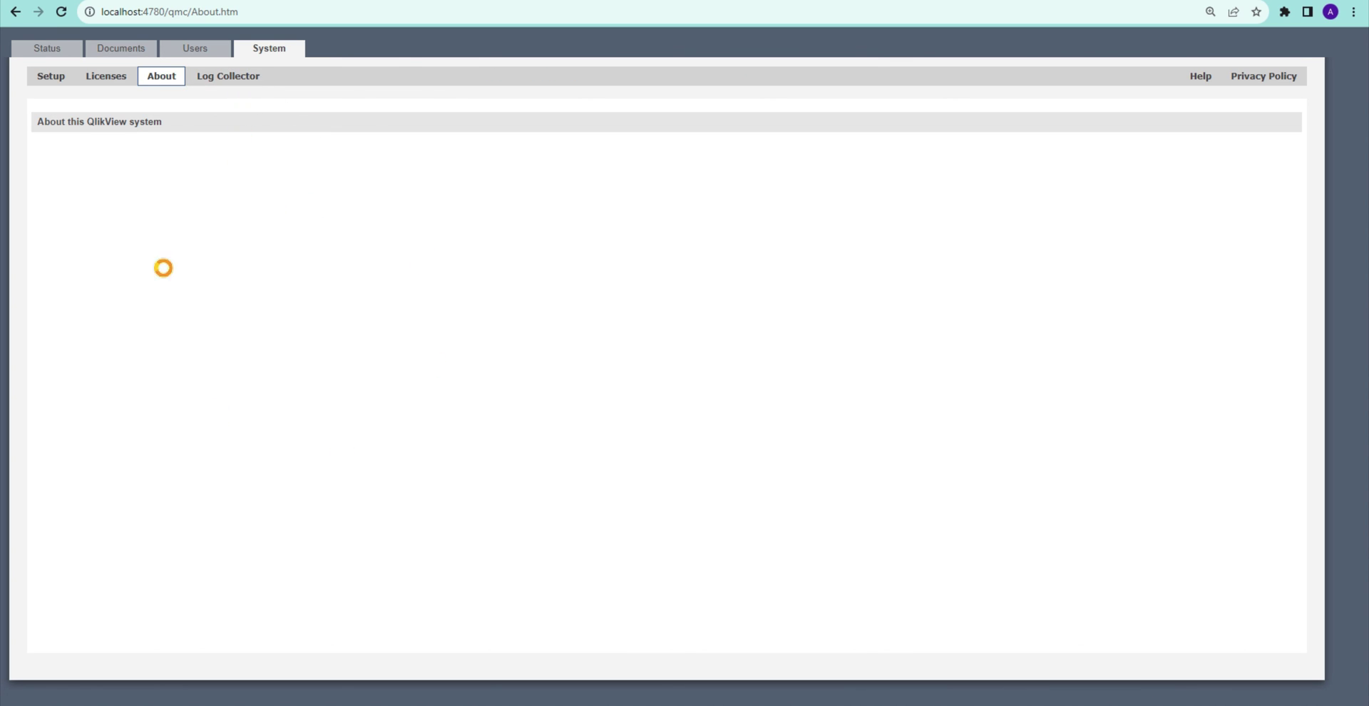
left_click(233, 84)
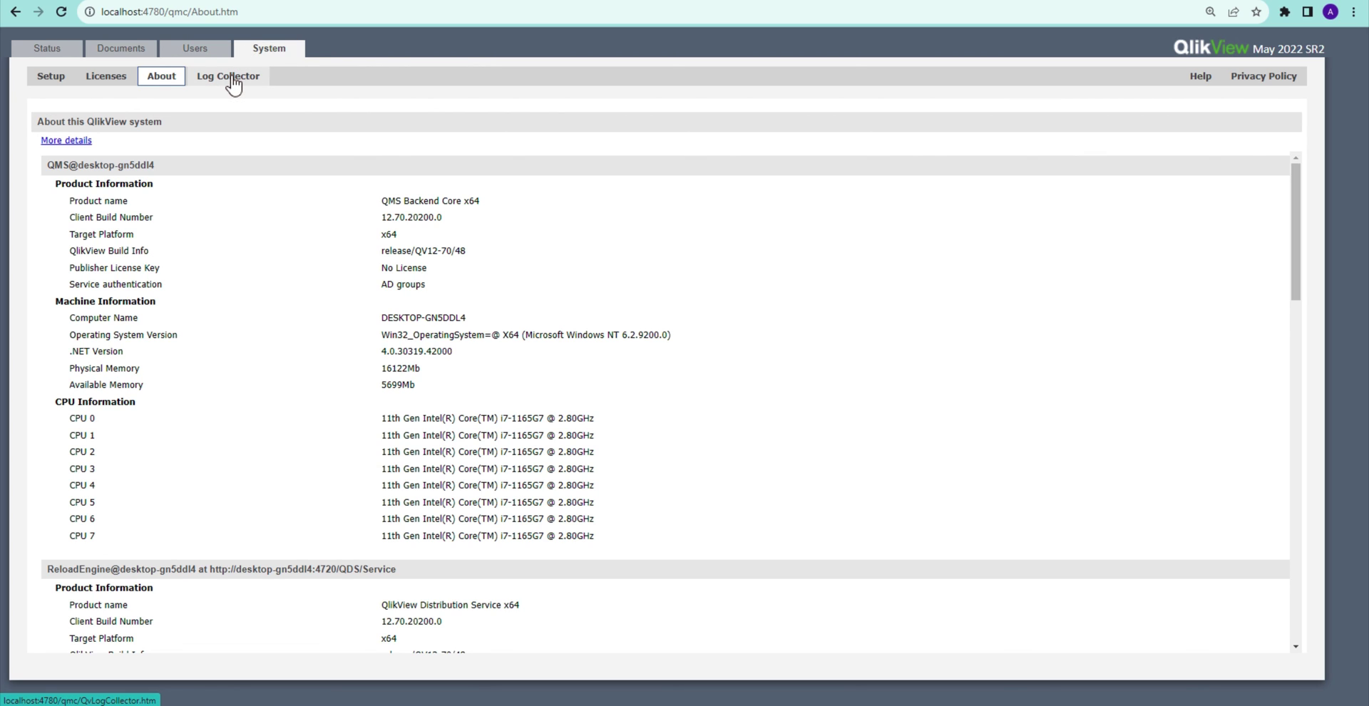